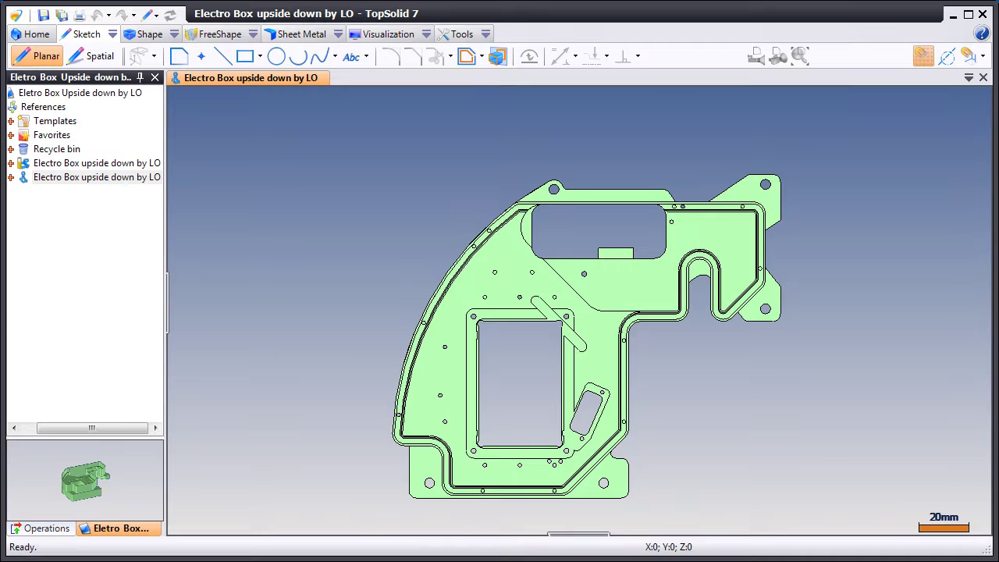
Step: Zoom into the slot and make the part design active beside the machining document
{"action": "scroll", "coordinate": [596, 480], "scroll_direction": "up", "scroll_amount": 5}
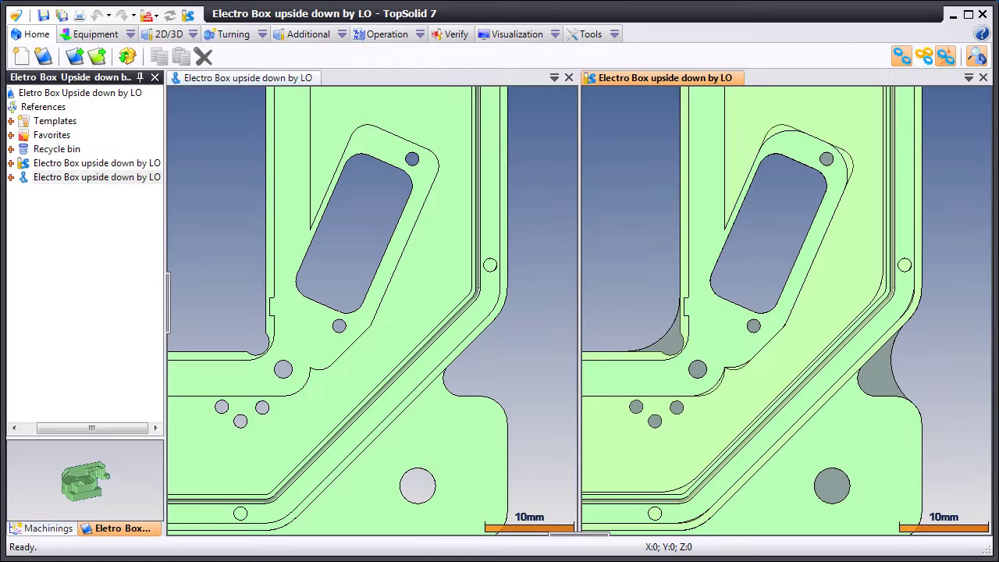
{"action": "left_click", "coordinate": [502, 371]}
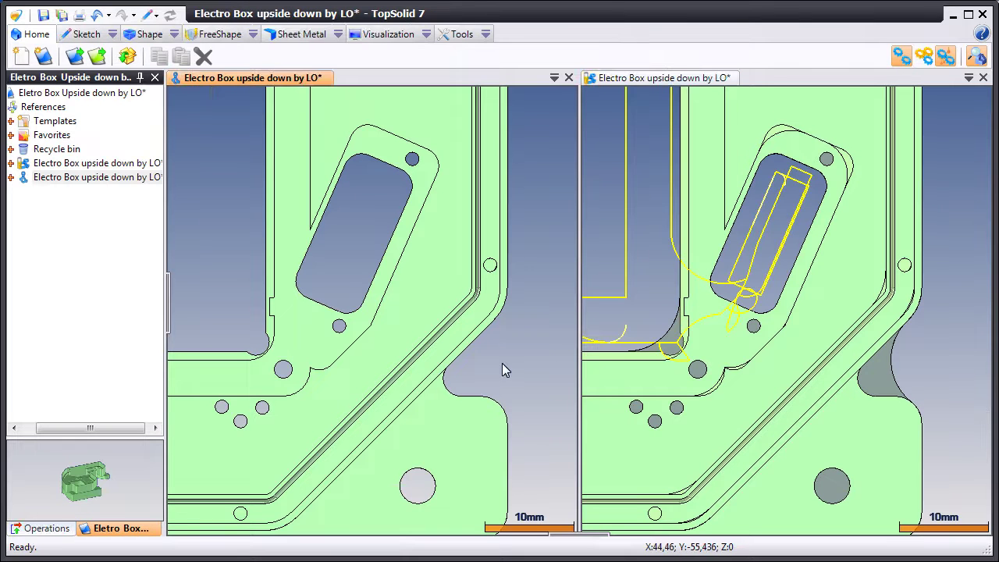
Step: Convert Shape 1 into FreeShape 1 in Modify mode
{"action": "left_click", "coordinate": [204, 33]}
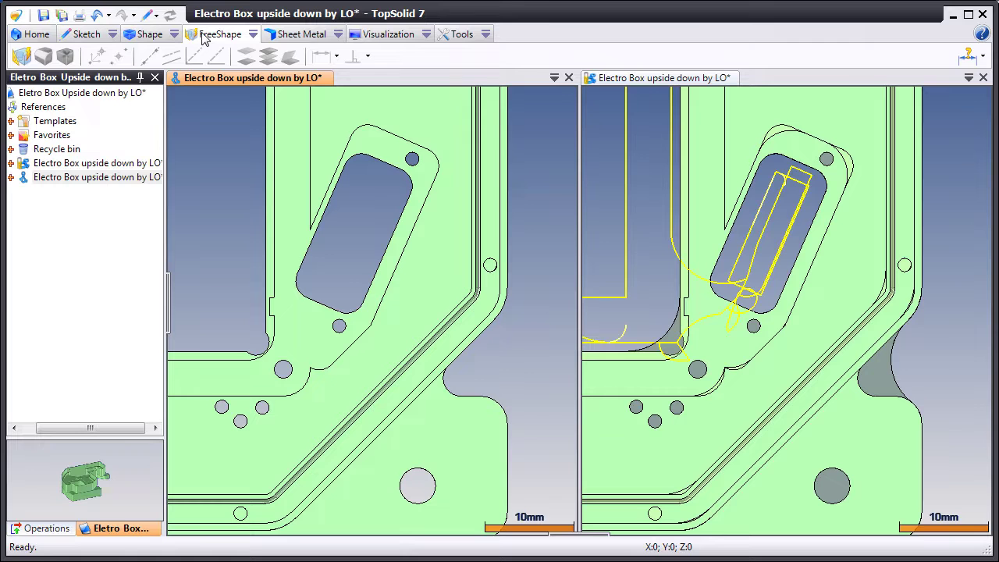
{"action": "left_click", "coordinate": [21, 56]}
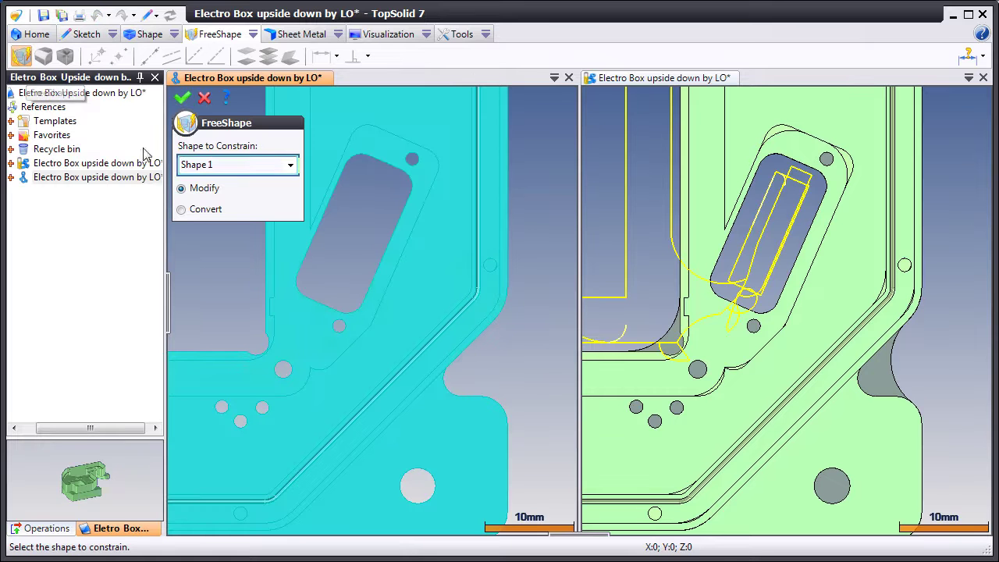
{"action": "left_click", "coordinate": [183, 99]}
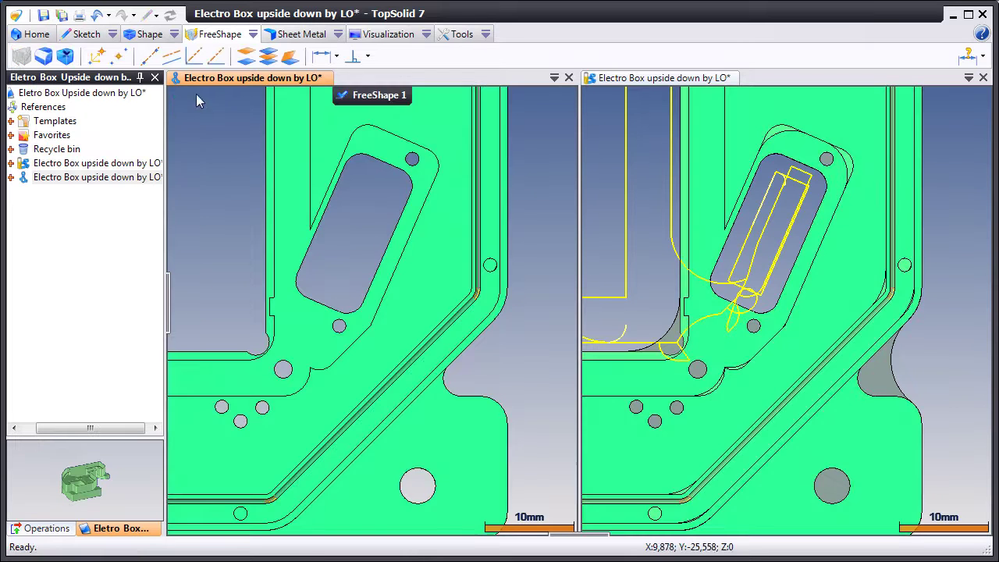
Step: Auto-constrain FreeShape 1's axes, orientations and tangencies at 0,01° angular tolerance
{"action": "left_click", "coordinate": [337, 56]}
{"action": "left_click", "coordinate": [344, 103]}
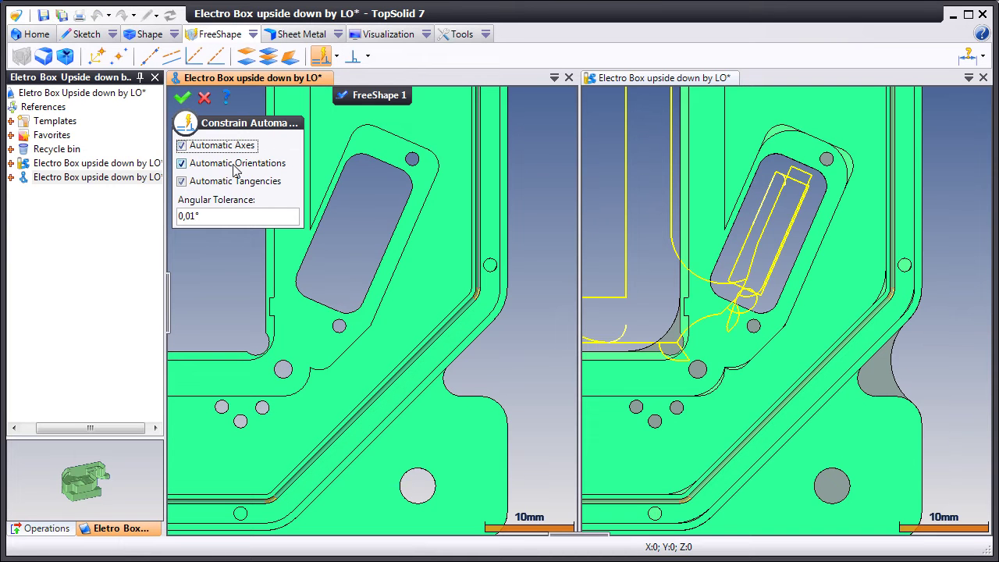
{"action": "left_click", "coordinate": [182, 98]}
{"action": "middle_click_drag", "start_coordinate": [388, 218], "coordinate": [366, 198]}
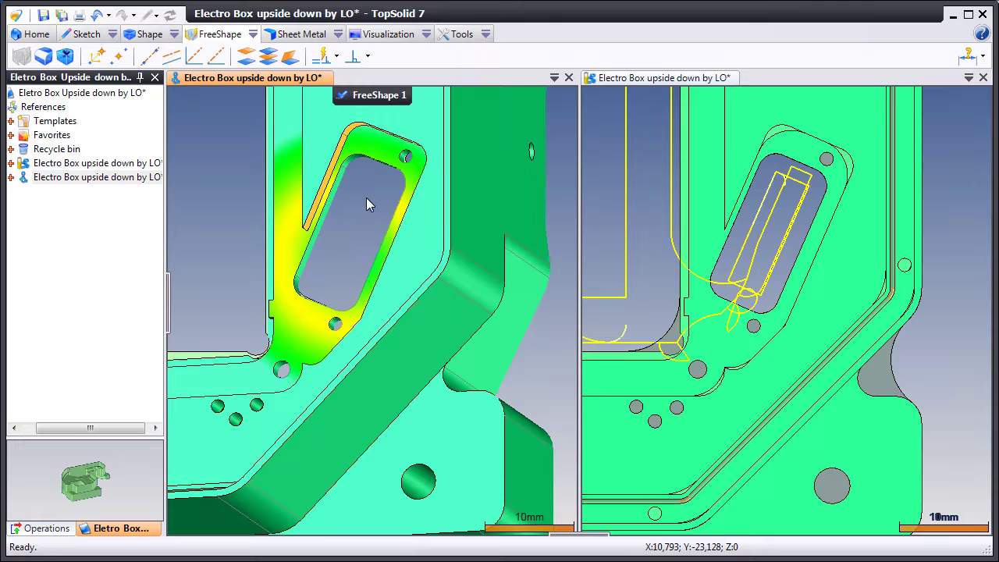
{"action": "left_click", "coordinate": [366, 198]}
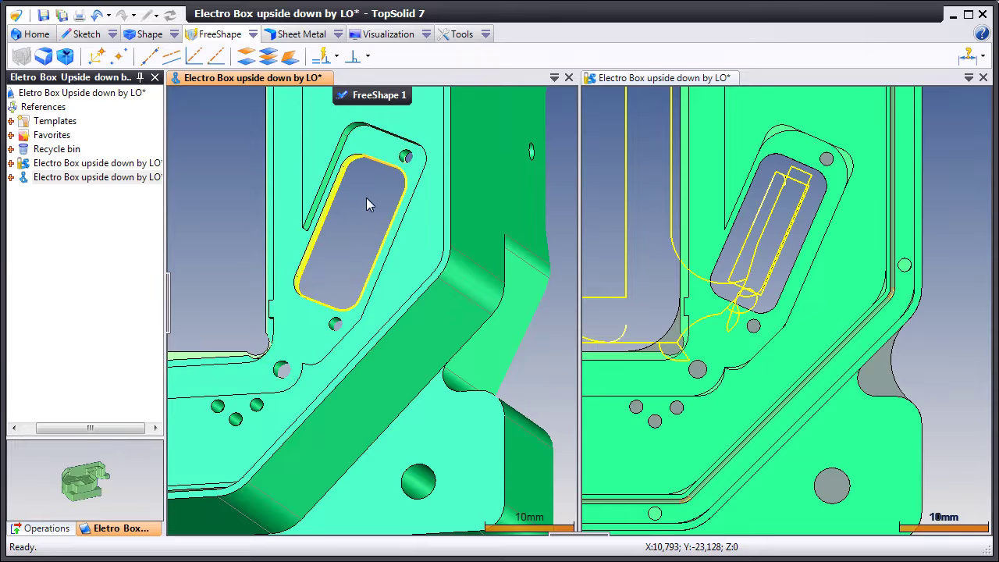
Step: Unfix the slot's two slanted side faces
{"action": "right_click", "coordinate": [330, 189]}
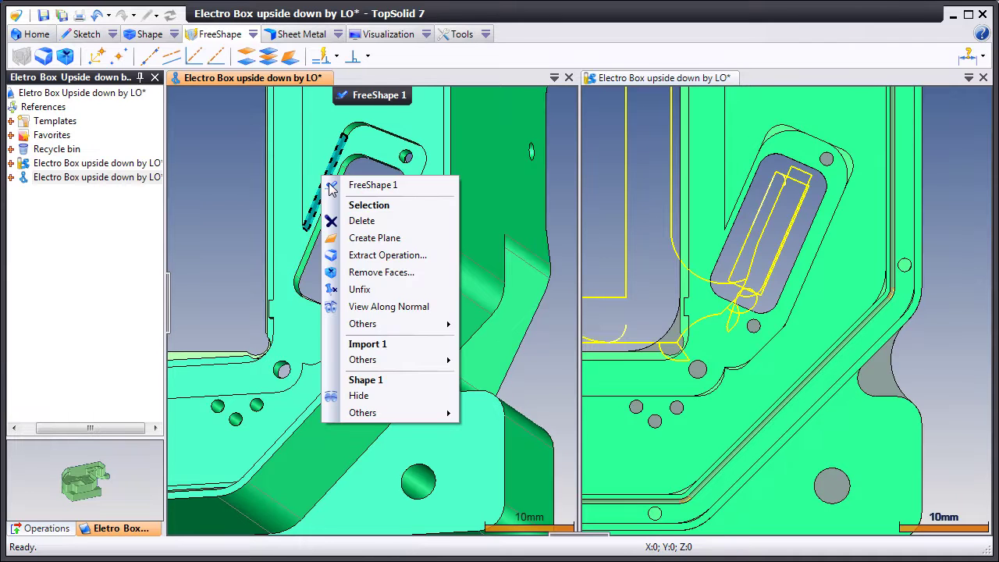
{"action": "left_click", "coordinate": [336, 291]}
{"action": "middle_click_drag", "start_coordinate": [339, 285], "coordinate": [388, 262]}
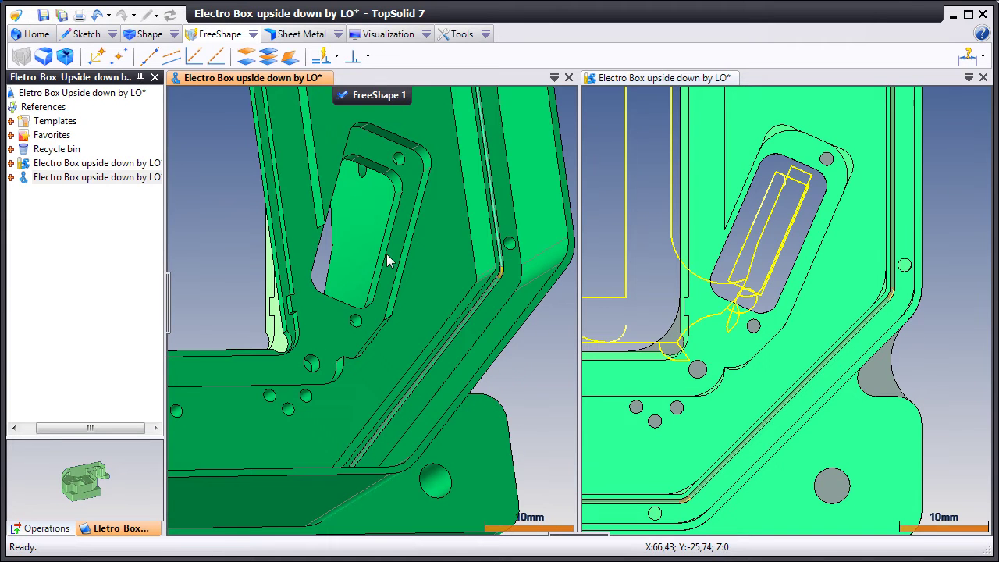
{"action": "right_click", "coordinate": [415, 224]}
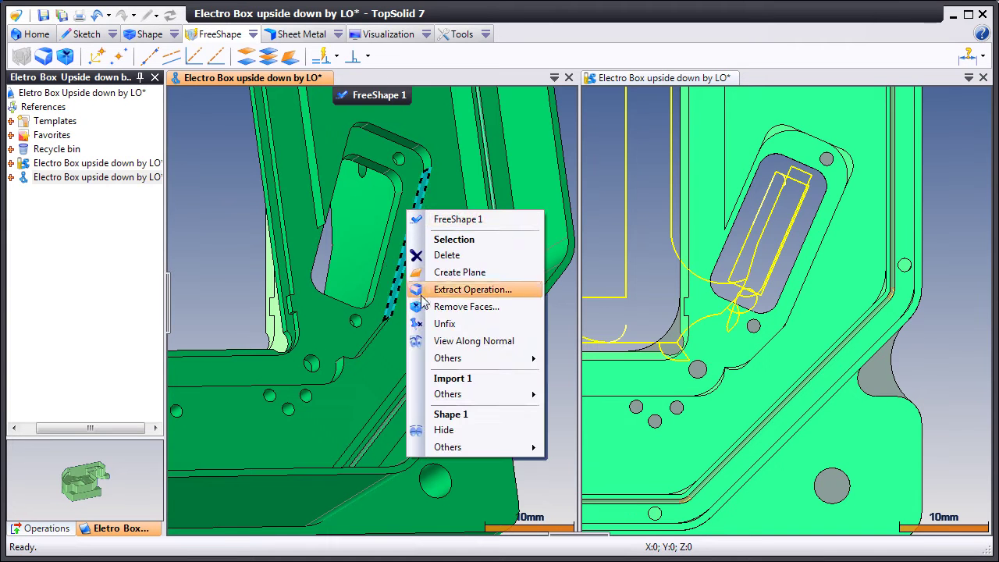
{"action": "left_click", "coordinate": [428, 326]}
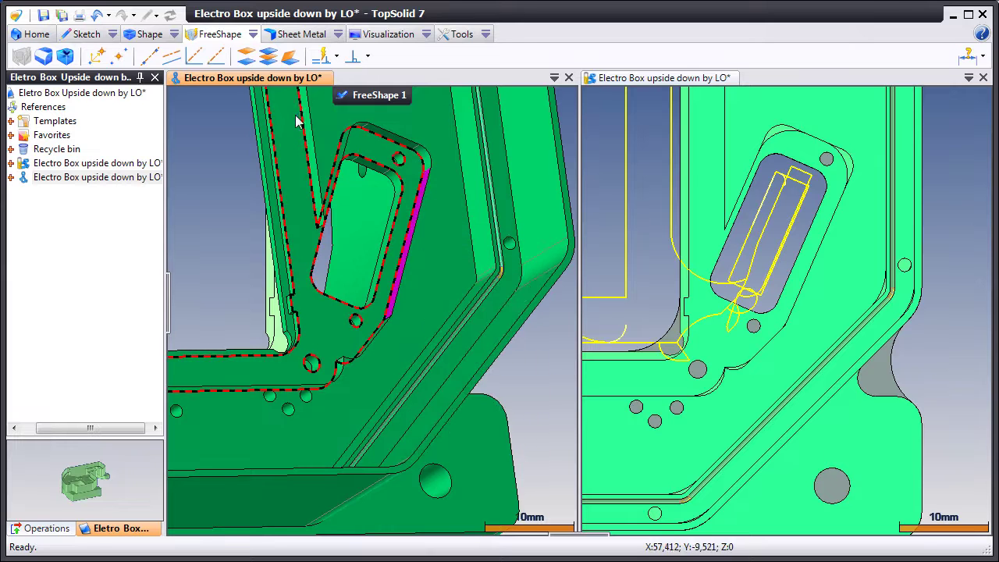
{"action": "left_click", "coordinate": [337, 56]}
Step: Place a 10,463 mm distance dimension between the two parallel slanted slot faces
{"action": "left_click", "coordinate": [366, 80]}
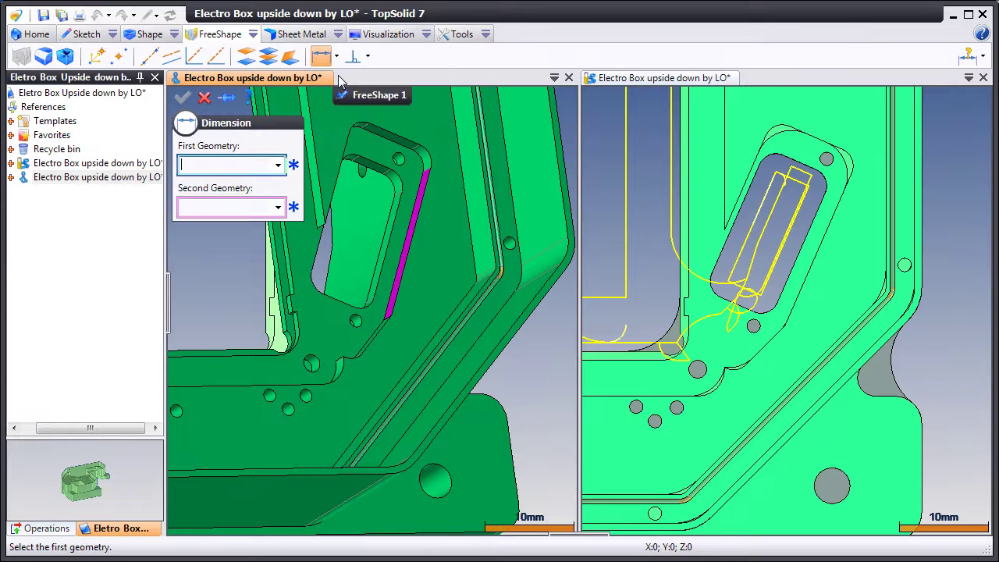
{"action": "left_click", "coordinate": [392, 220]}
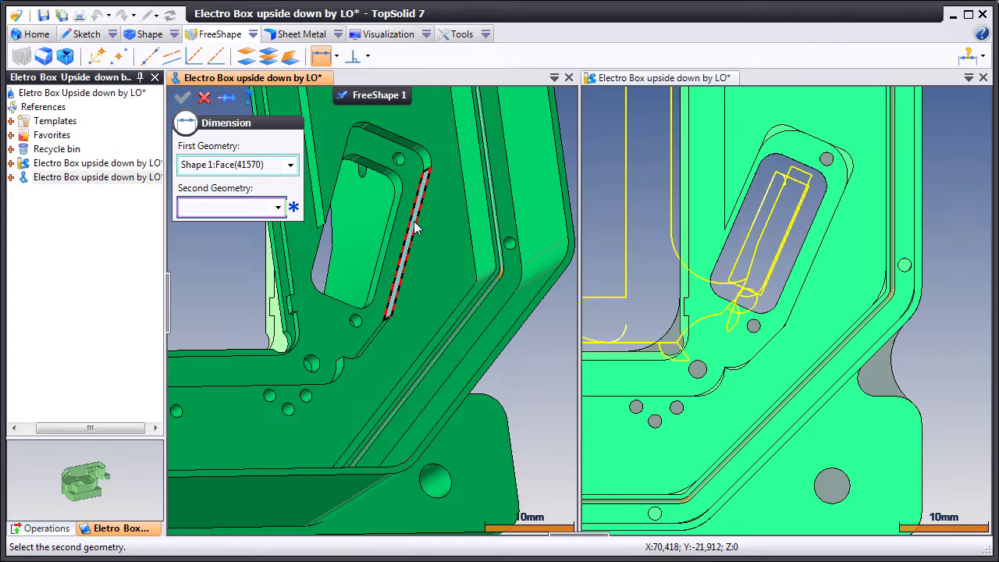
{"action": "middle_click_drag", "start_coordinate": [392, 220], "coordinate": [350, 192]}
{"action": "left_click", "coordinate": [324, 181]}
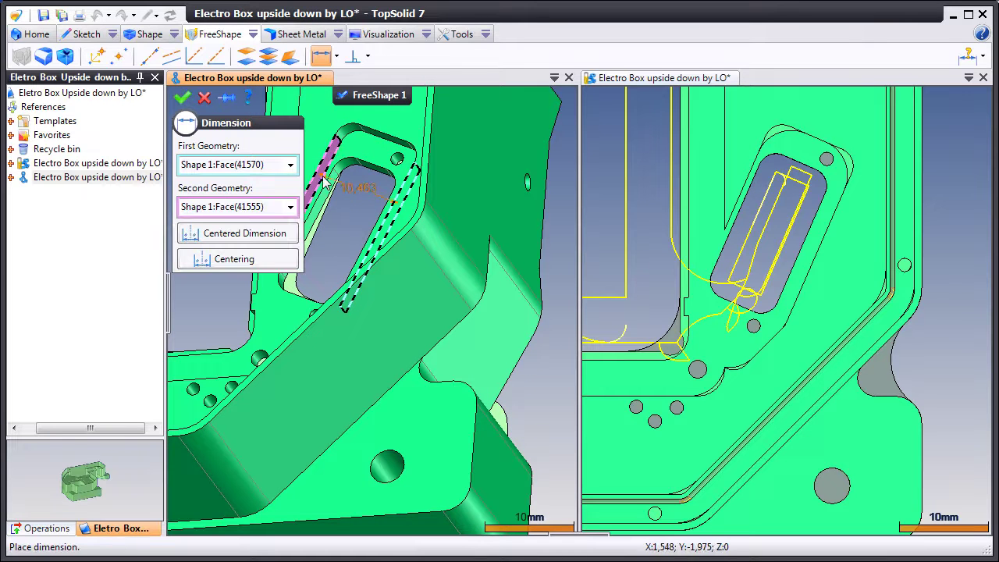
{"action": "left_click", "coordinate": [469, 166]}
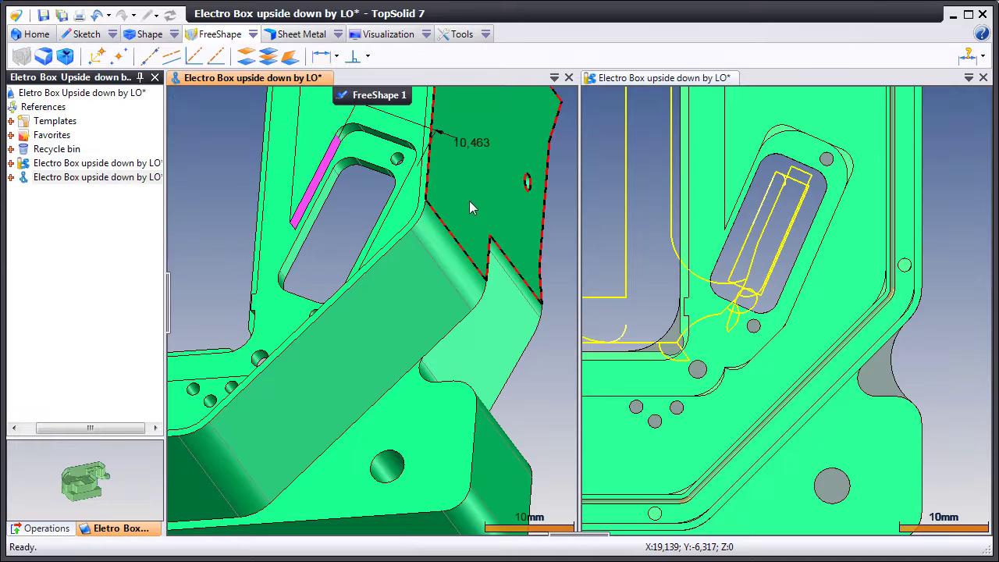
Step: Step the slot spacing dimension through 12, 14, 16 to 18 mm, then validate FreeShape 1
{"action": "double_click", "coordinate": [471, 142]}
{"action": "type", "text": "12"}
{"action": "left_click", "coordinate": [521, 144]}
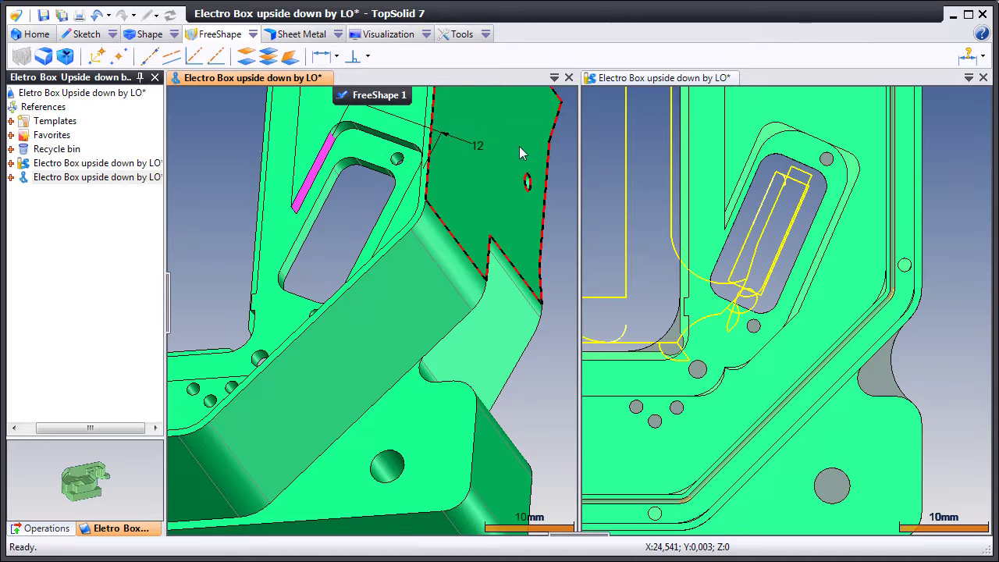
{"action": "double_click", "coordinate": [478, 146]}
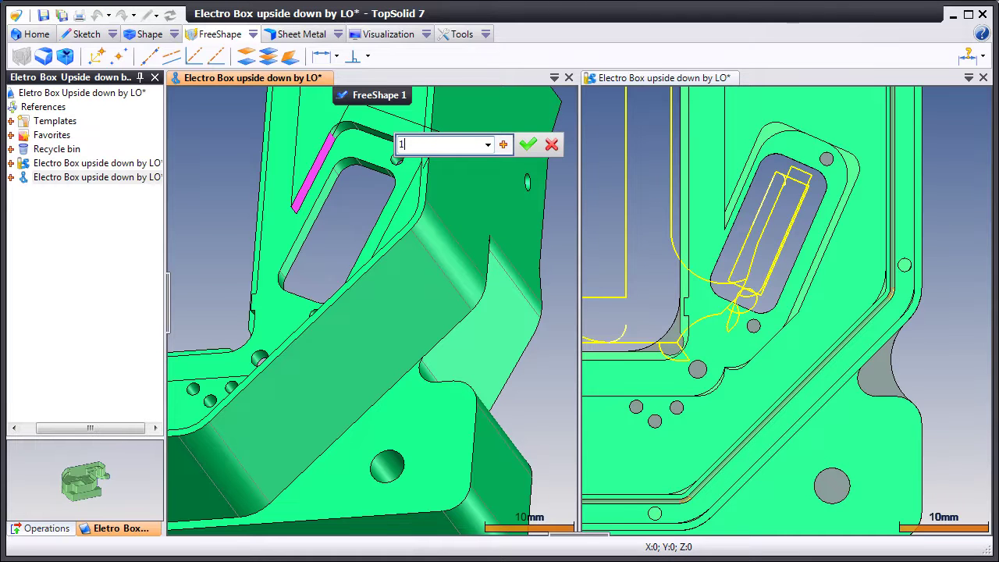
{"action": "left_click", "coordinate": [528, 143]}
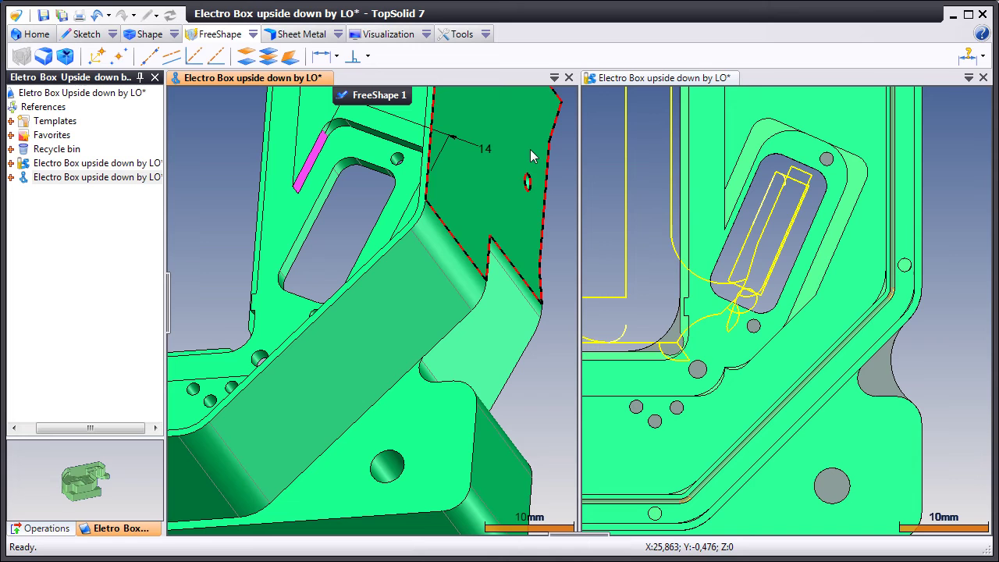
{"action": "double_click", "coordinate": [478, 147]}
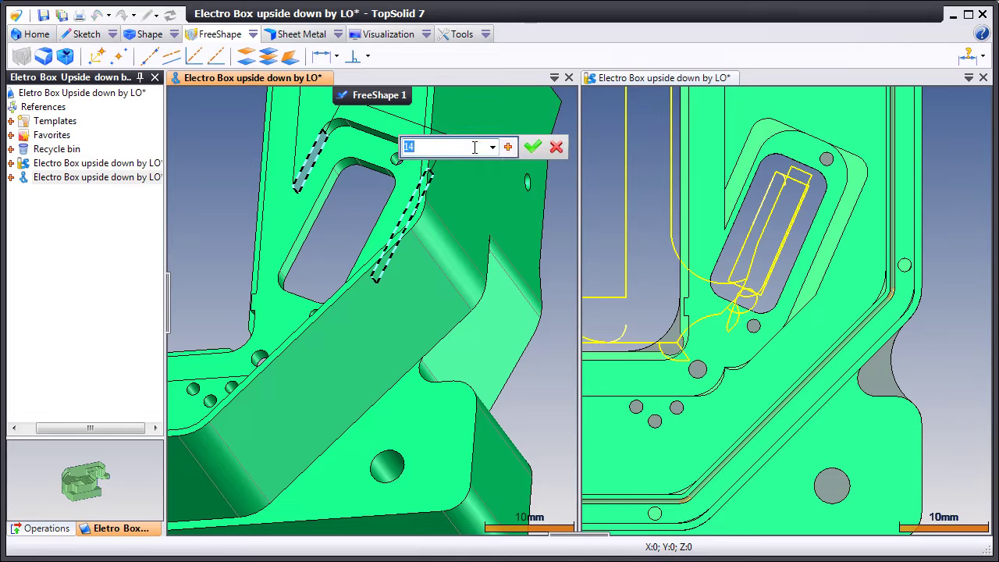
{"action": "left_click", "coordinate": [532, 147]}
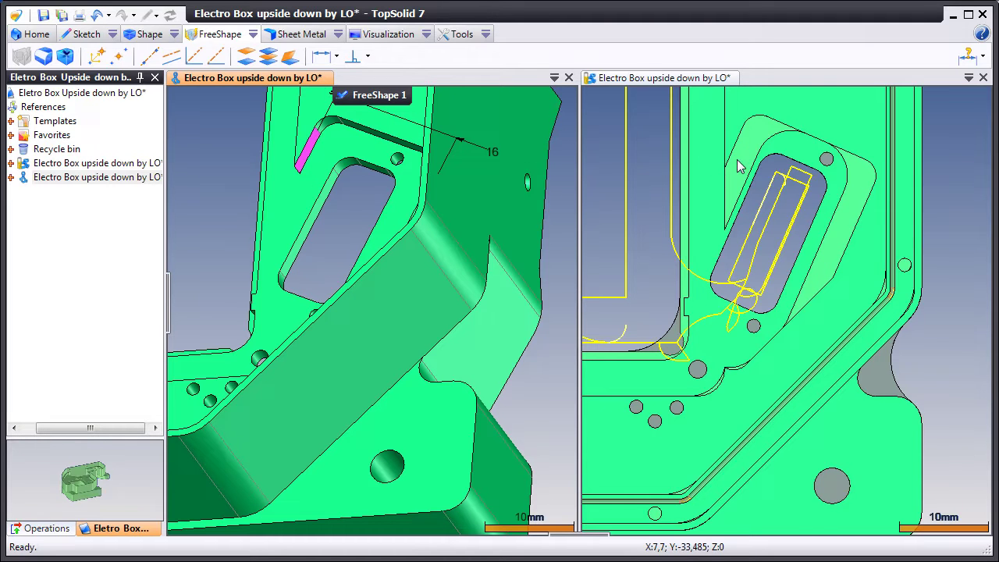
{"action": "double_click", "coordinate": [494, 152]}
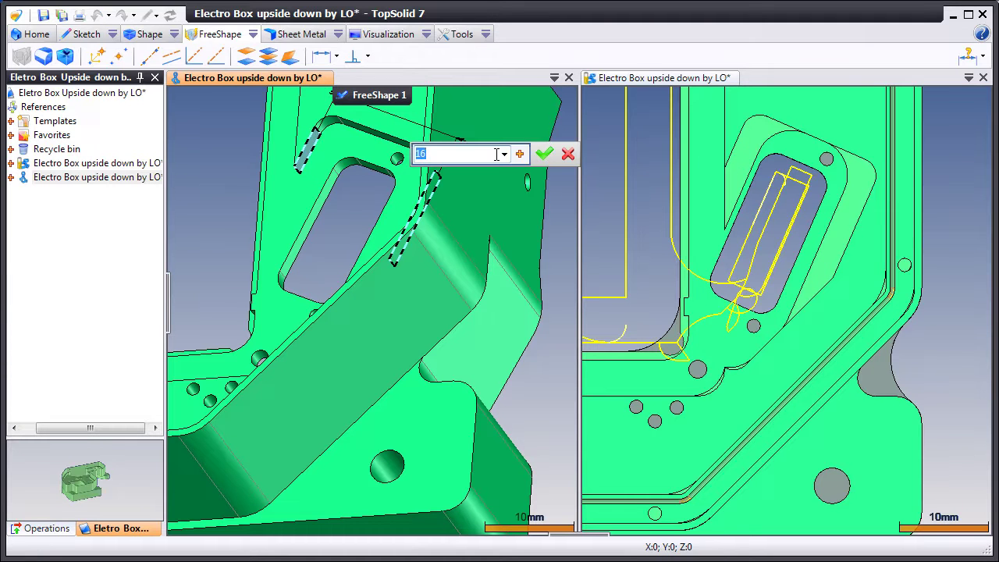
{"action": "left_click", "coordinate": [544, 154]}
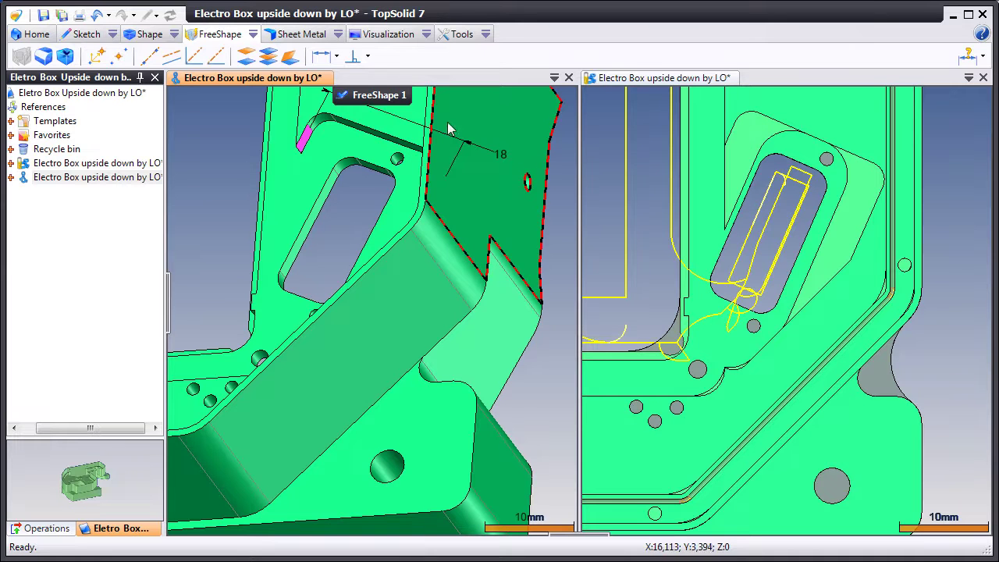
{"action": "left_click", "coordinate": [375, 96]}
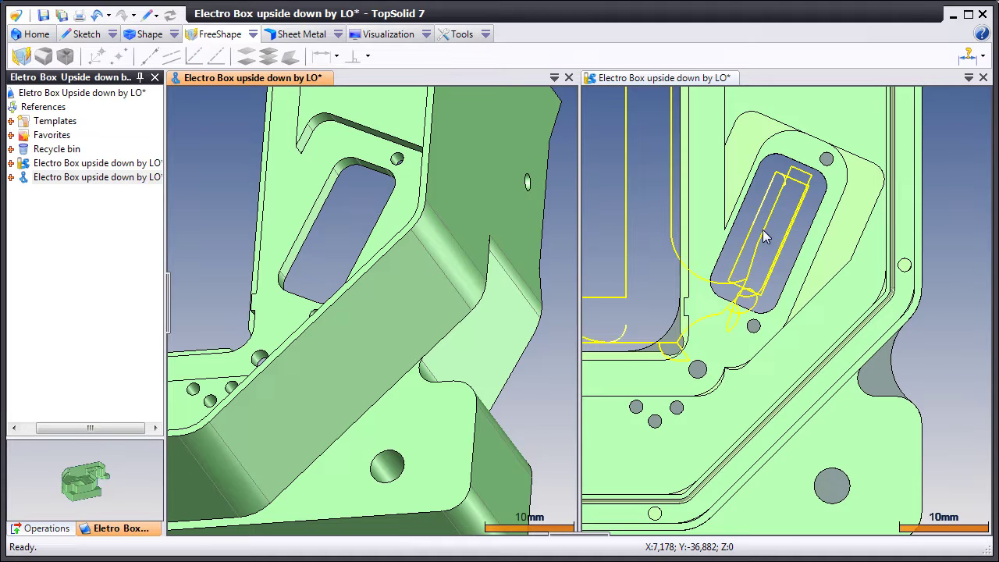
Step: Update the machining document's toolpaths, then show the part design's Operations tree
{"action": "left_click", "coordinate": [791, 234]}
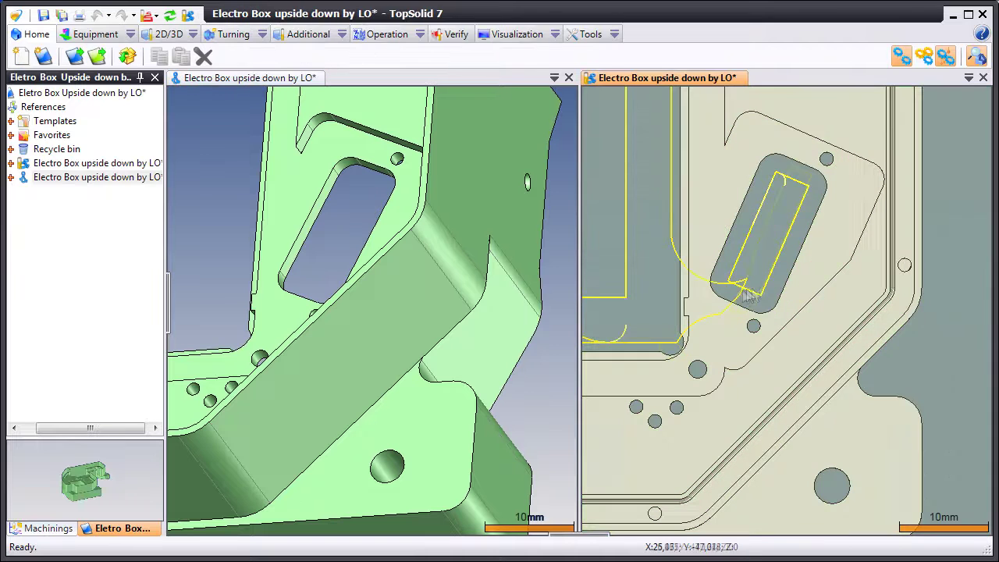
{"action": "left_click", "coordinate": [172, 17]}
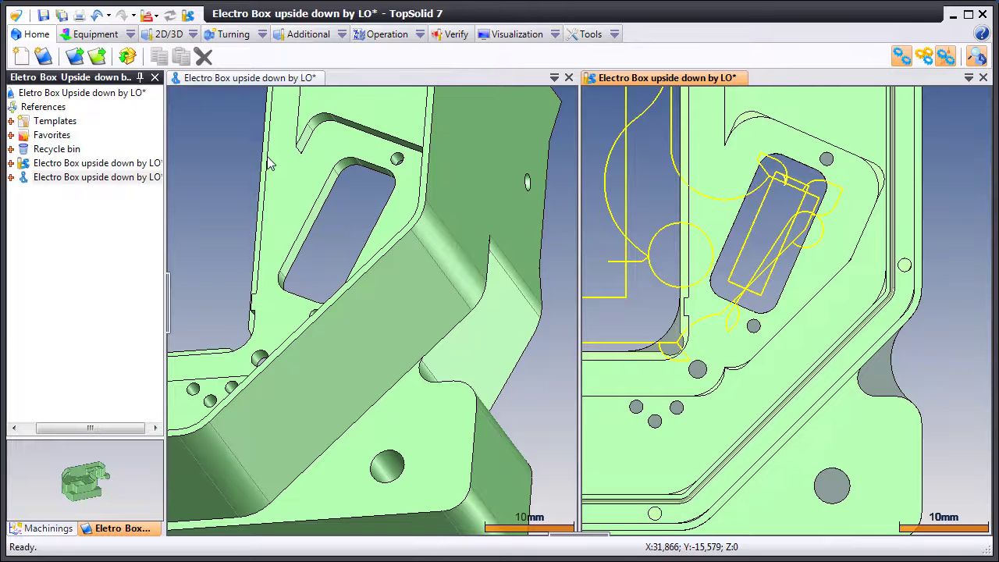
{"action": "left_click", "coordinate": [210, 151]}
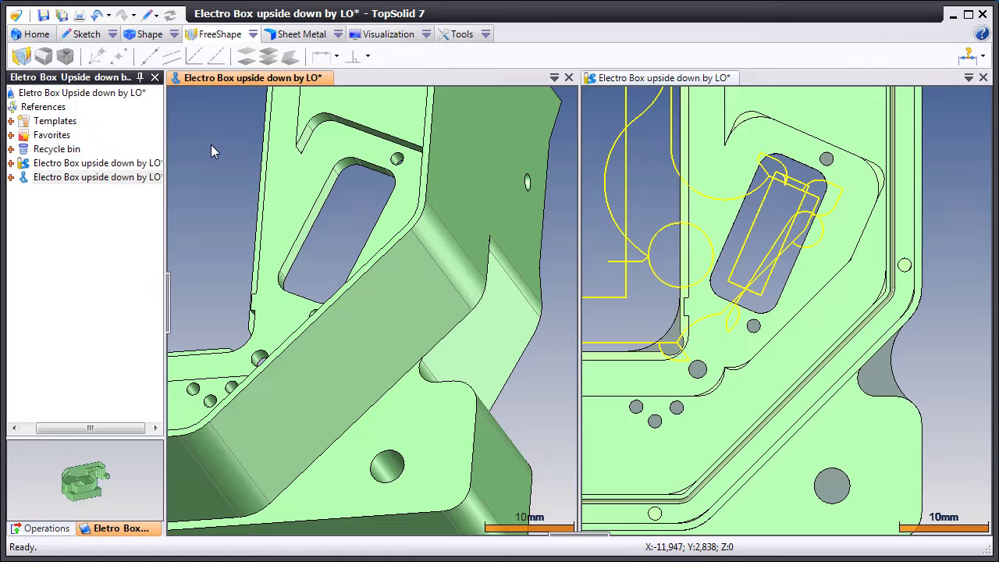
{"action": "left_click", "coordinate": [39, 530]}
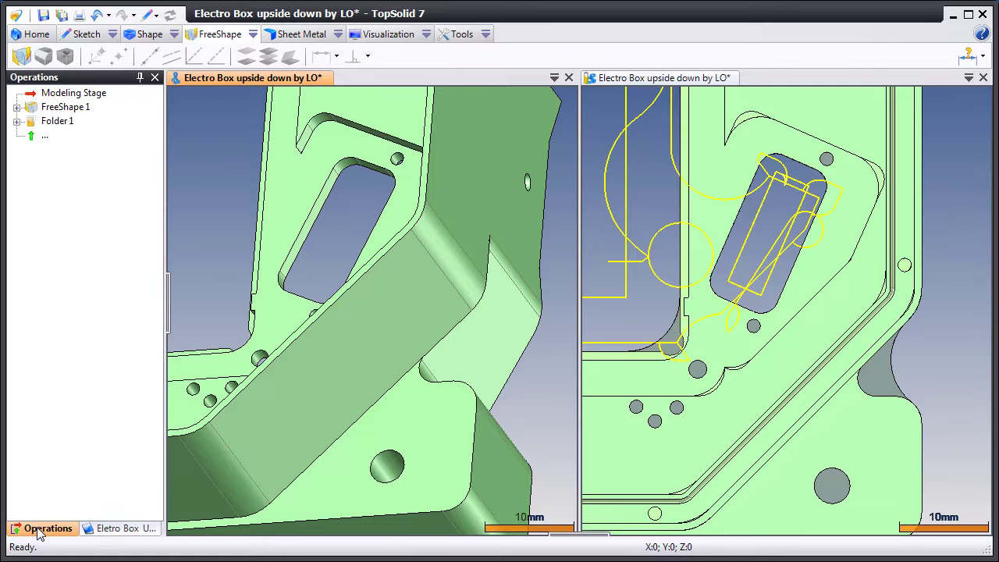
Step: Reopen FreeShape 1 for editing from the Operations tree
{"action": "left_click", "coordinate": [72, 108]}
{"action": "right_click", "coordinate": [72, 108]}
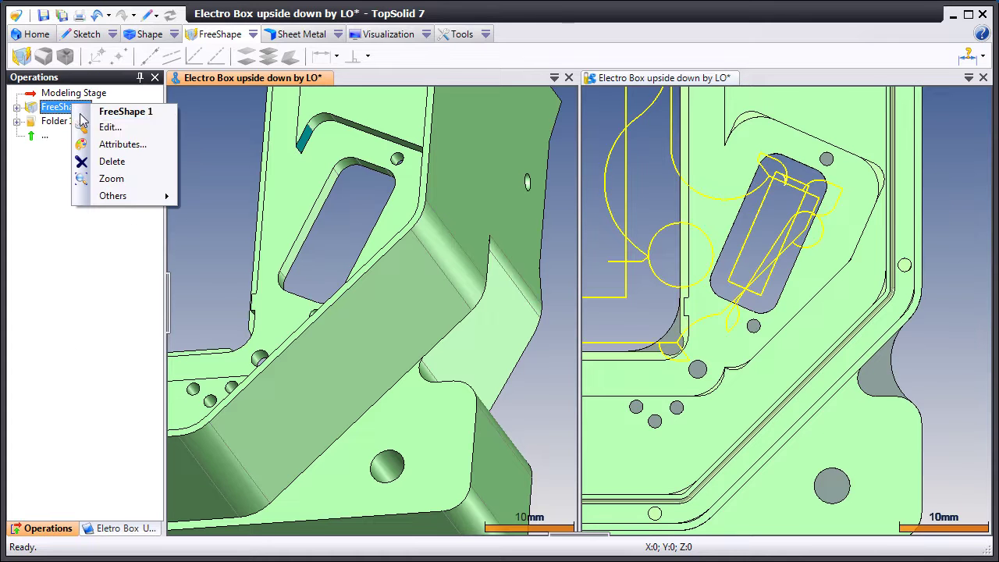
{"action": "left_click", "coordinate": [92, 126]}
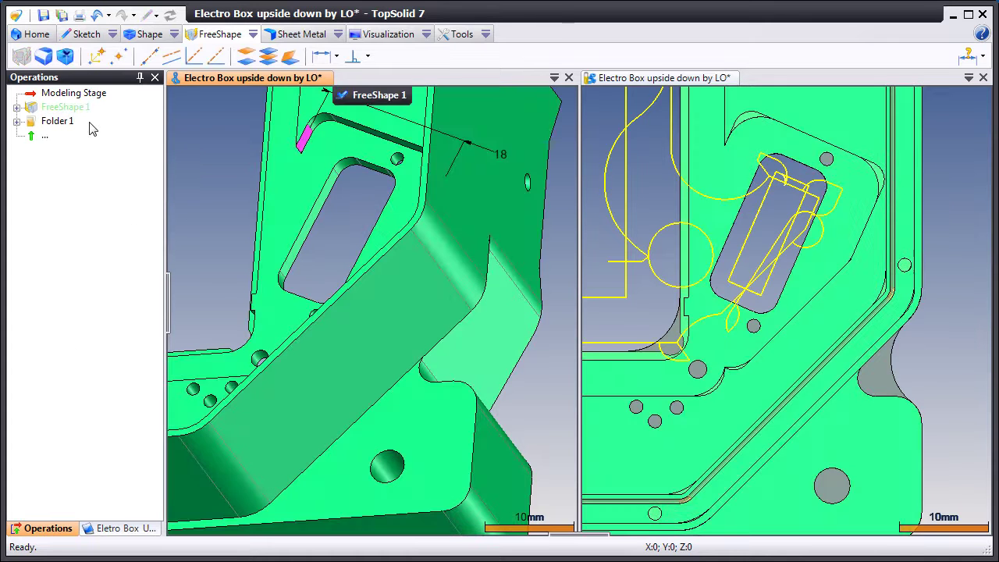
Step: Unfix both long side faces of the slot
{"action": "right_click", "coordinate": [313, 223]}
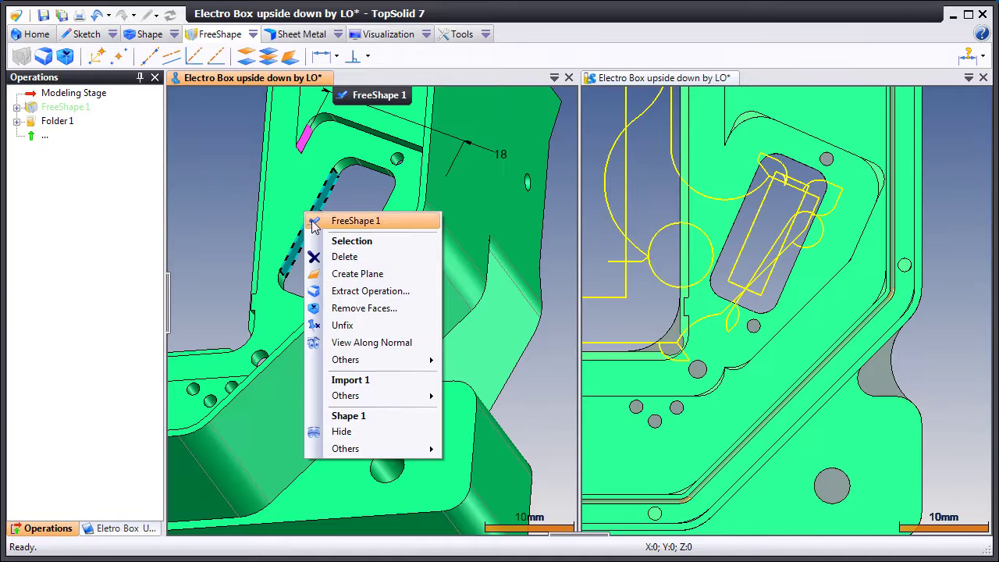
{"action": "left_click", "coordinate": [337, 327]}
{"action": "middle_click_drag", "start_coordinate": [339, 260], "coordinate": [413, 264]}
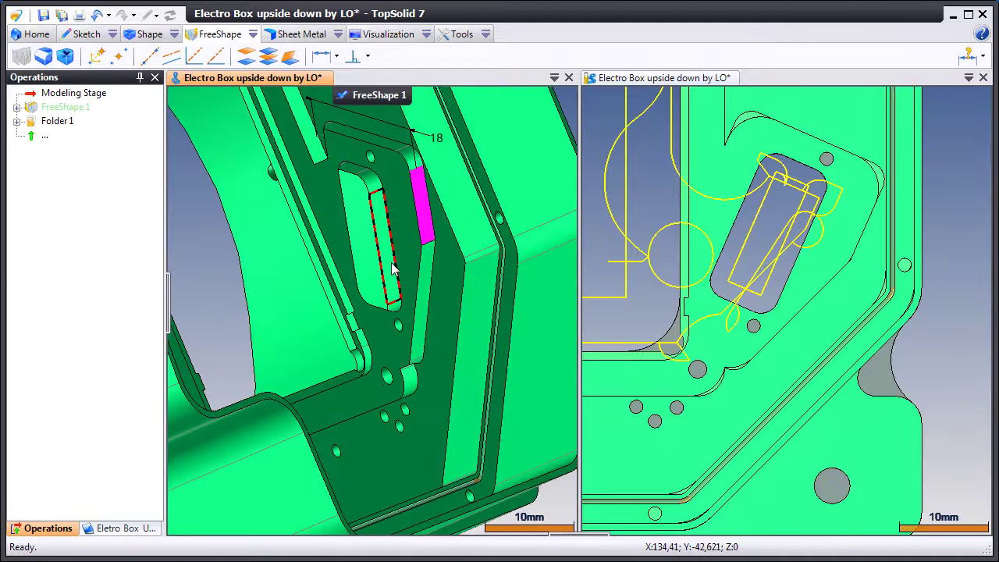
{"action": "right_click", "coordinate": [388, 260]}
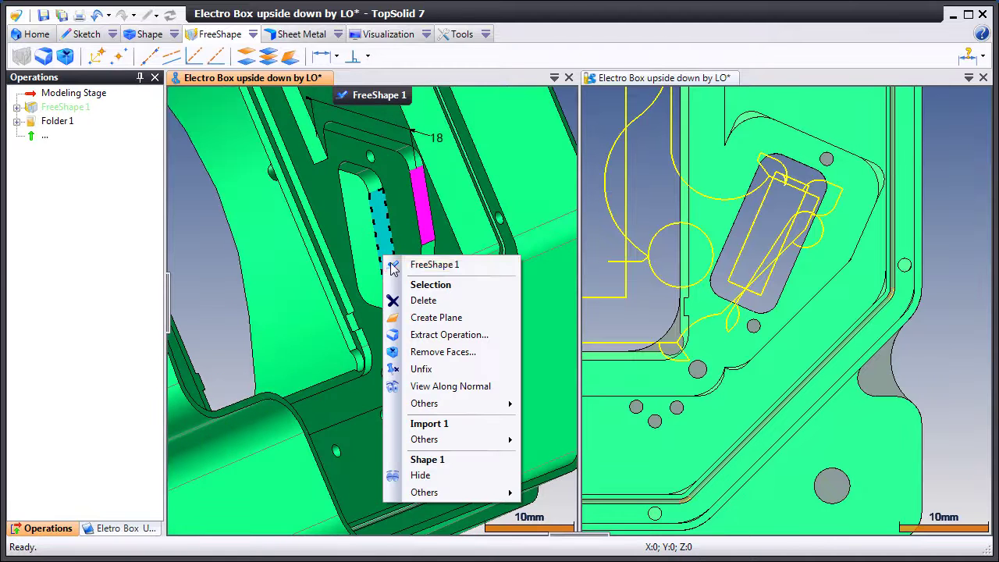
{"action": "left_click", "coordinate": [408, 370]}
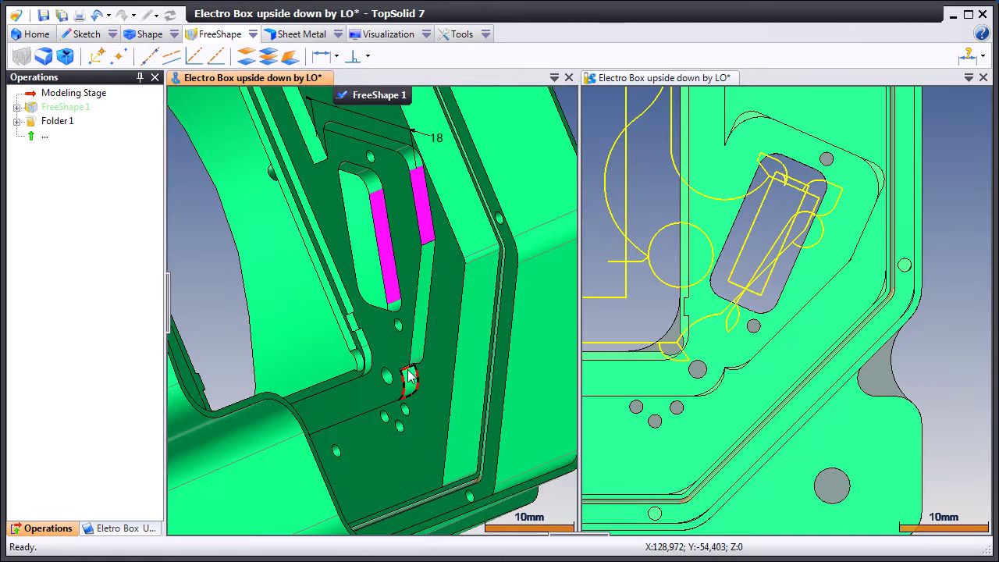
{"action": "left_click", "coordinate": [320, 58]}
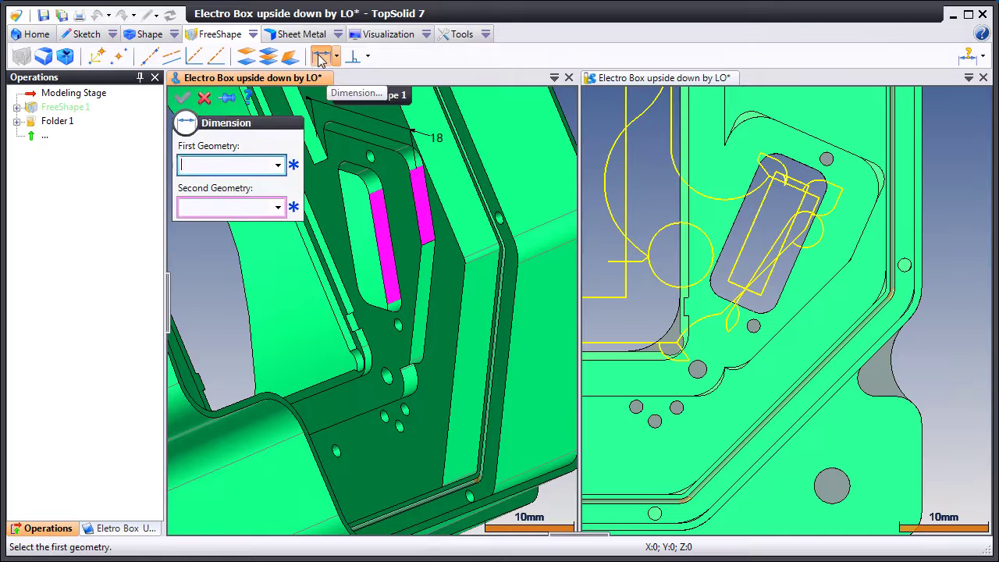
Step: Dimension the slot between its two long side faces and set the value to 6 mm
{"action": "left_click", "coordinate": [388, 245]}
{"action": "middle_click_drag", "start_coordinate": [388, 244], "coordinate": [314, 238]}
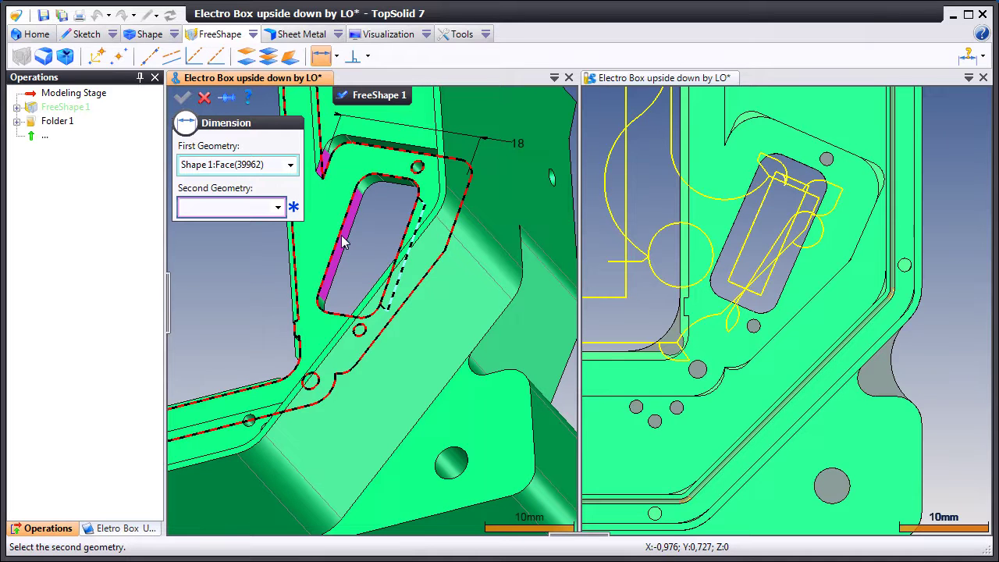
{"action": "left_click", "coordinate": [346, 242]}
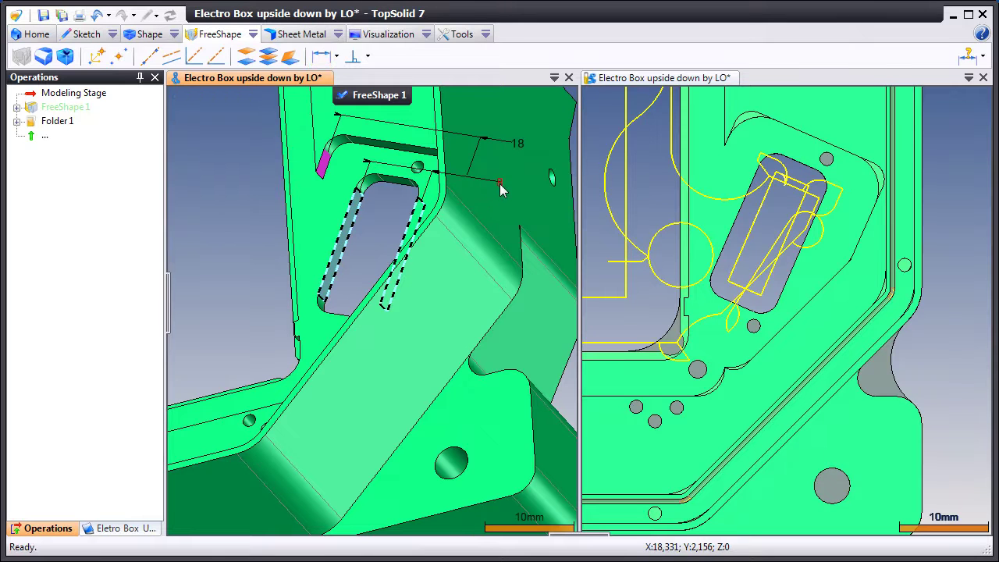
{"action": "double_click", "coordinate": [500, 186]}
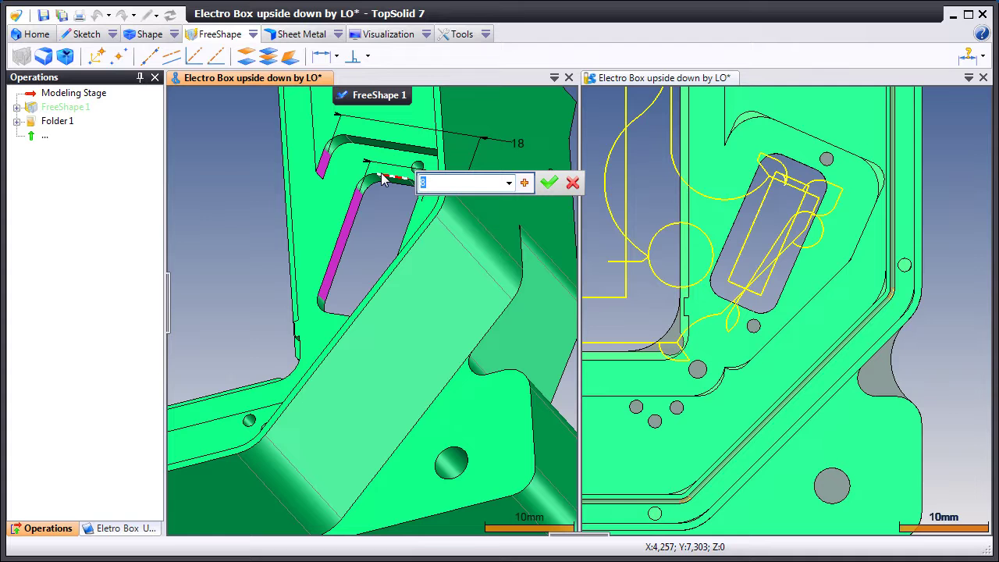
{"action": "left_click", "coordinate": [549, 183]}
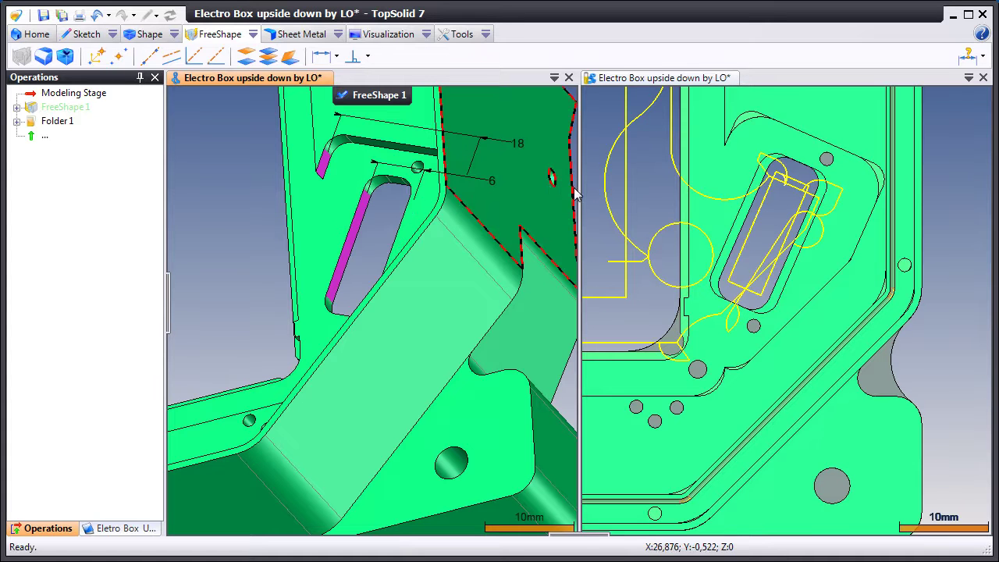
{"action": "left_click", "coordinate": [624, 315]}
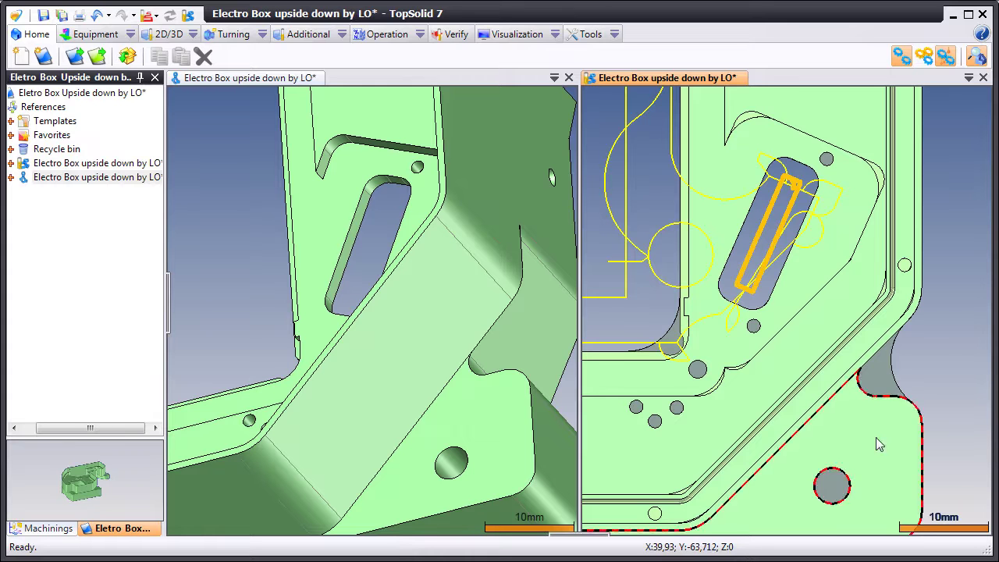
Step: Return to the part design and reopen FreeShape 1 for editing
{"action": "left_click", "coordinate": [219, 201]}
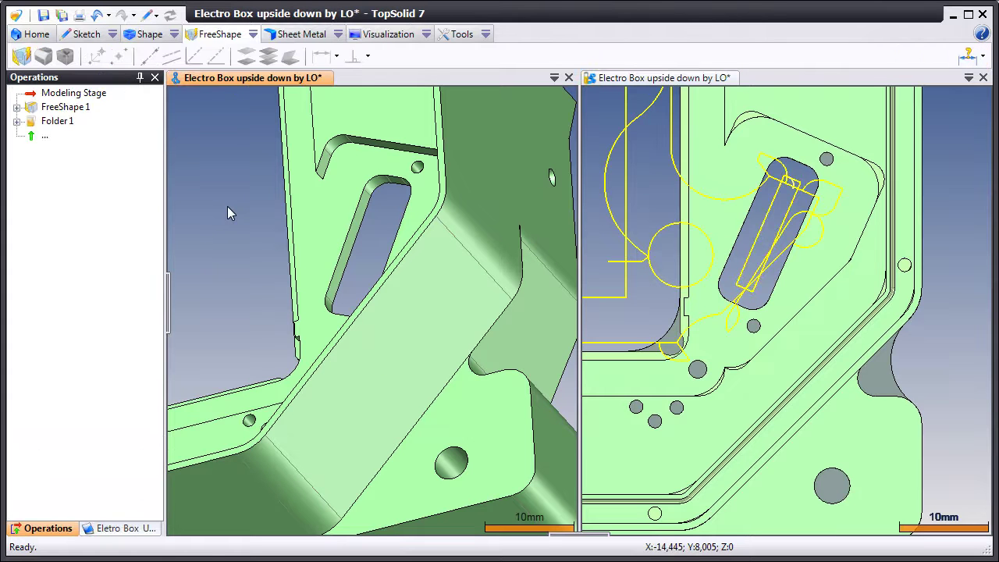
{"action": "right_click", "coordinate": [63, 99]}
{"action": "right_click", "coordinate": [51, 110]}
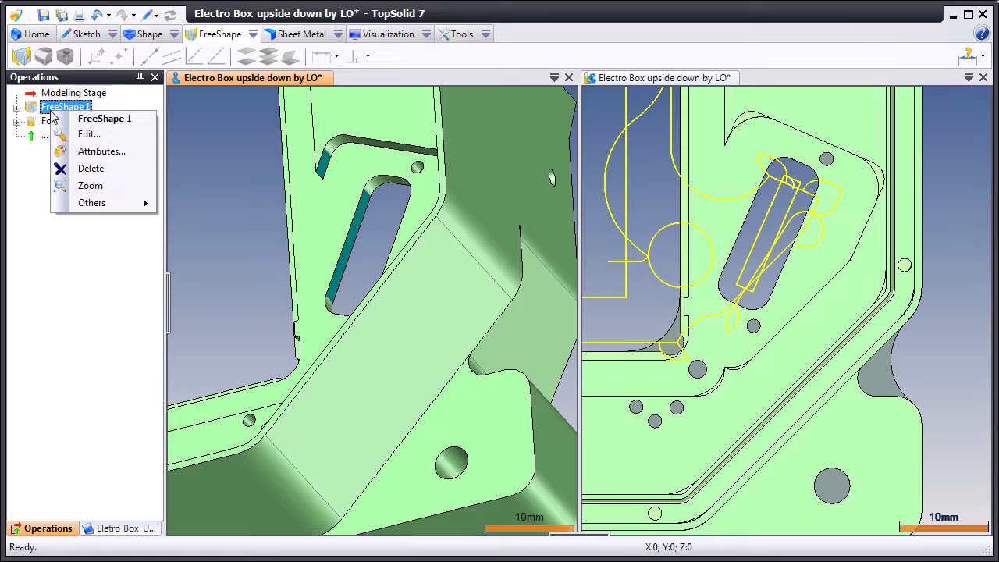
{"action": "left_click", "coordinate": [62, 136]}
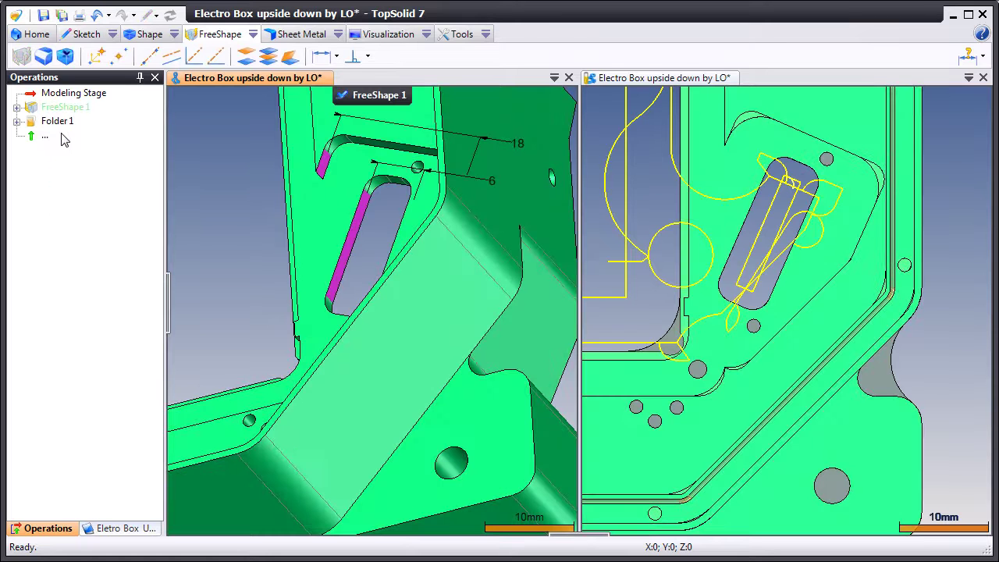
Step: Give the 6 mm slot dimension a [-0,1;+0,05] tolerance and change its value to 4
{"action": "double_click", "coordinate": [490, 182]}
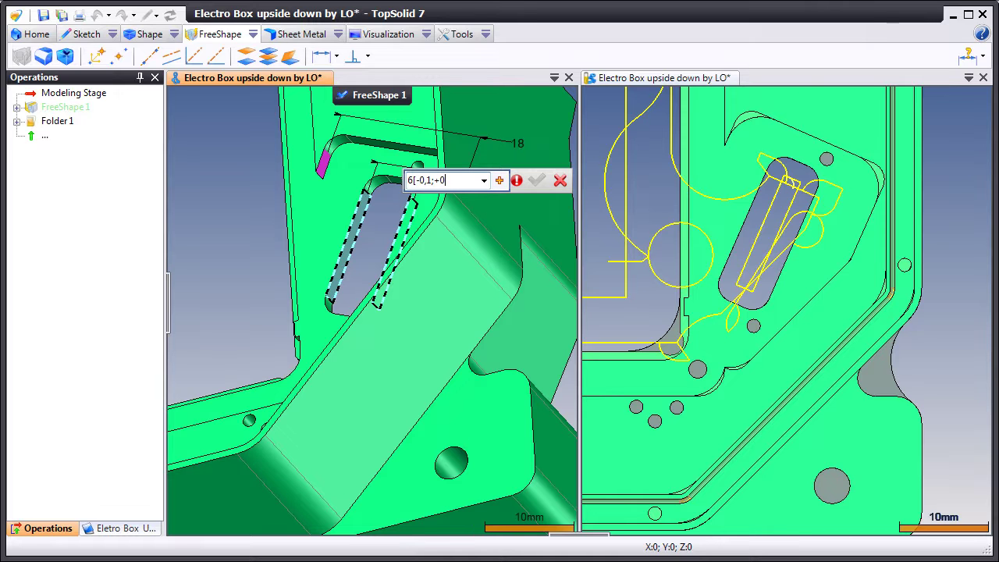
{"action": "type", "text": "[-0,1;+0,05]"}
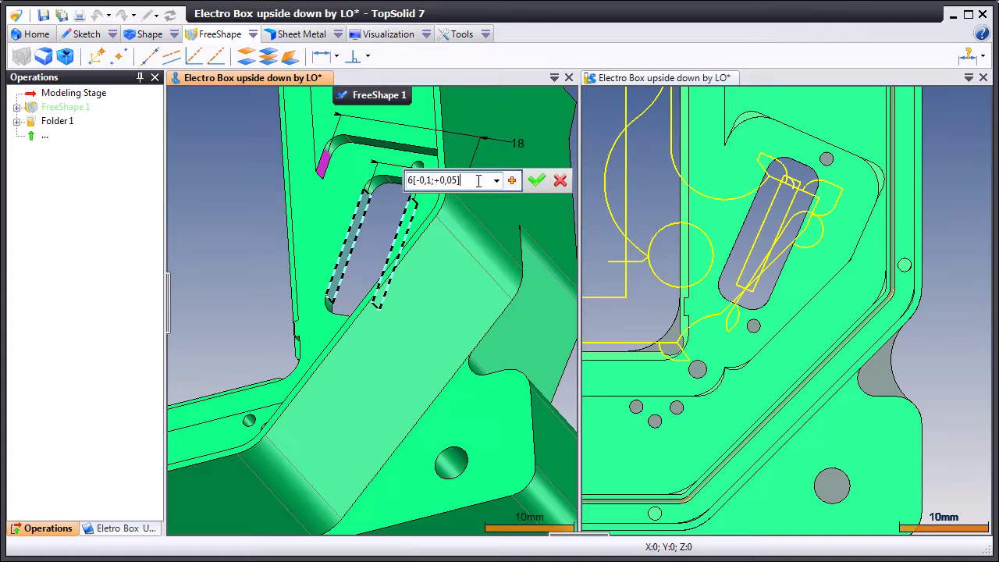
{"action": "left_click", "coordinate": [535, 181]}
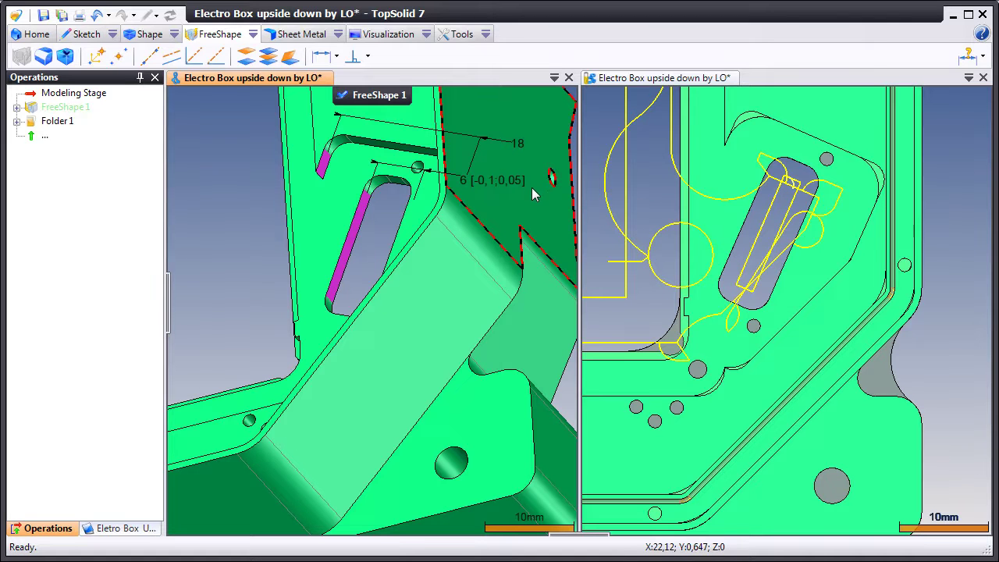
{"action": "double_click", "coordinate": [509, 182]}
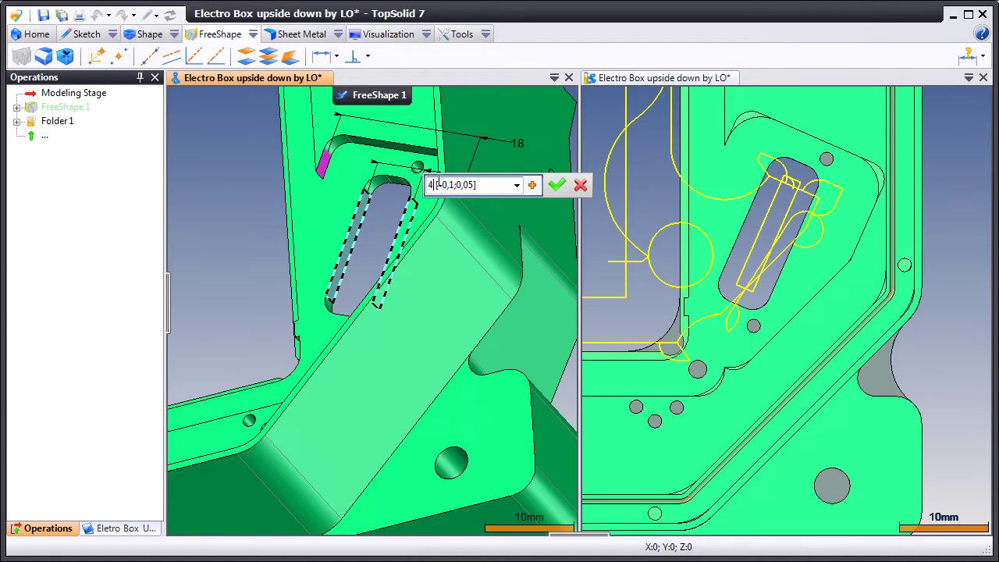
{"action": "left_click", "coordinate": [556, 185]}
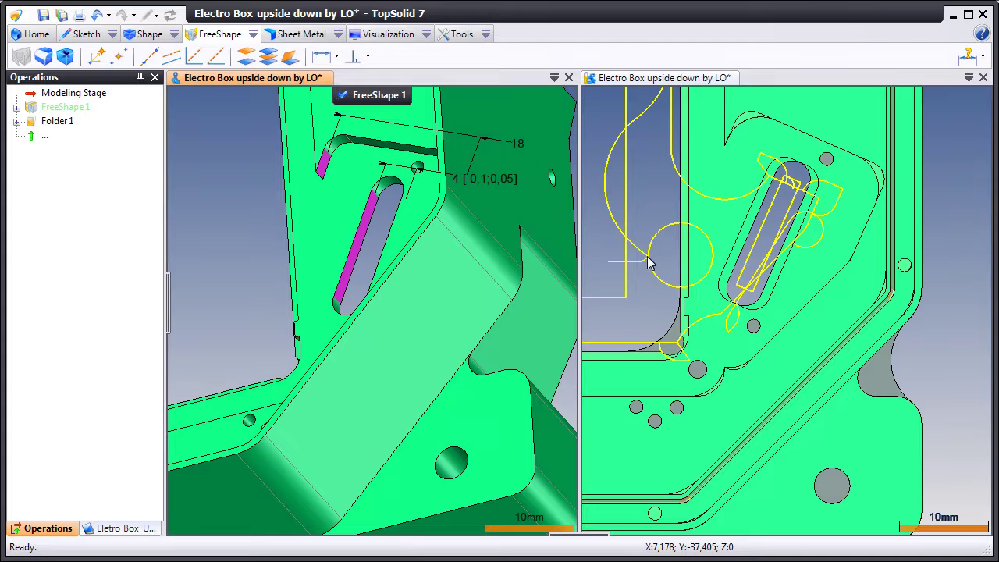
{"action": "left_click", "coordinate": [636, 314]}
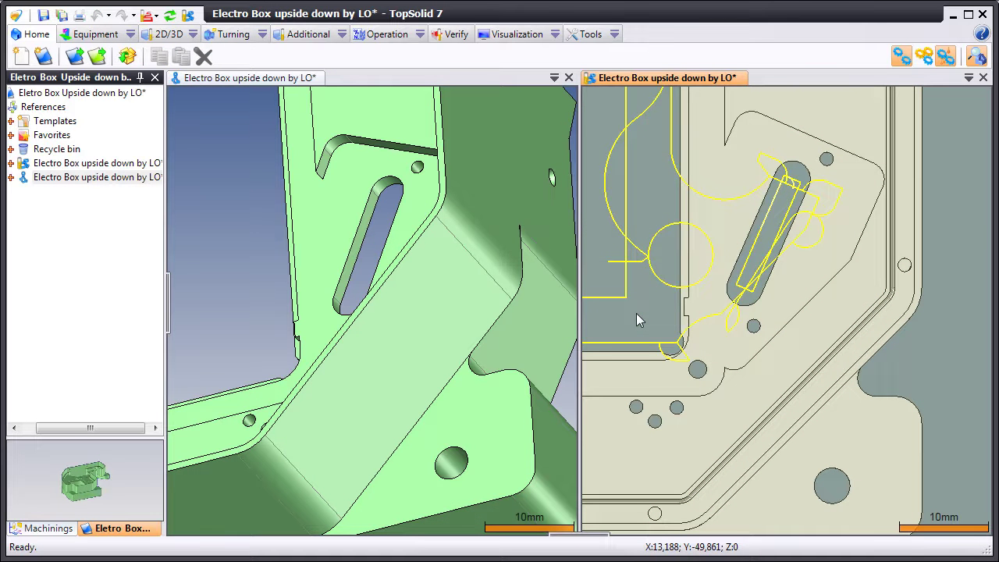
Step: Refresh the machining document, dismiss the Side Milling failure and select the error in Events
{"action": "left_click", "coordinate": [169, 15]}
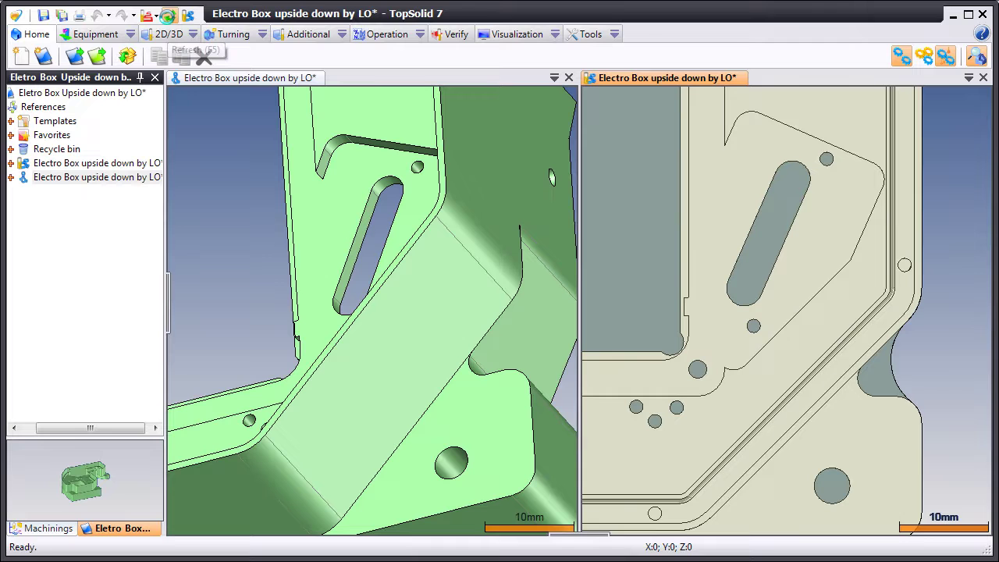
{"action": "left_click", "coordinate": [168, 15]}
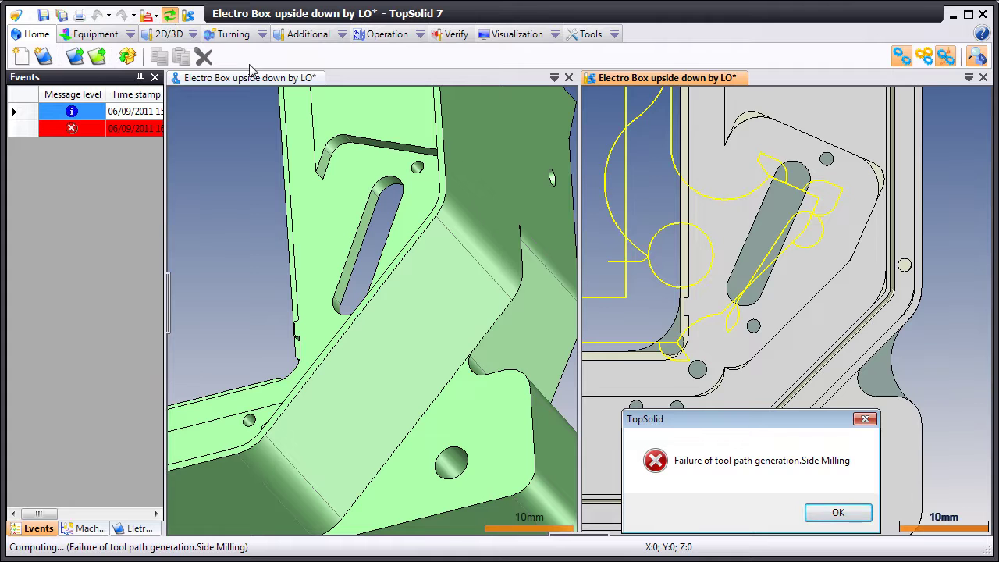
{"action": "left_click", "coordinate": [837, 514]}
{"action": "left_click", "coordinate": [120, 132]}
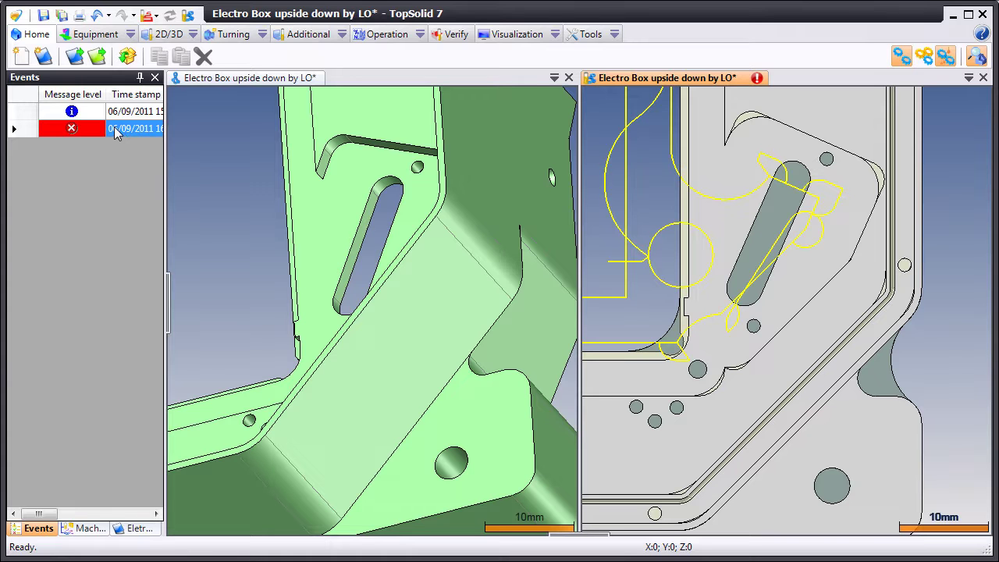
Step: Re-dock the Events panel and document tree, cancel the milling edit, and return to the part
{"action": "left_click_drag", "start_coordinate": [63, 81], "coordinate": [305, 225]}
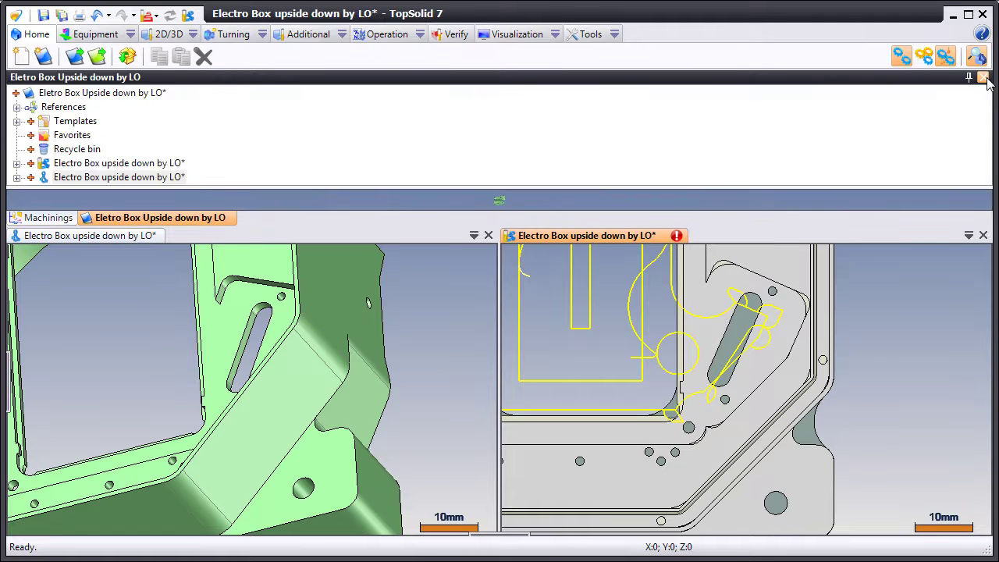
{"action": "left_click_drag", "start_coordinate": [477, 78], "coordinate": [44, 331]}
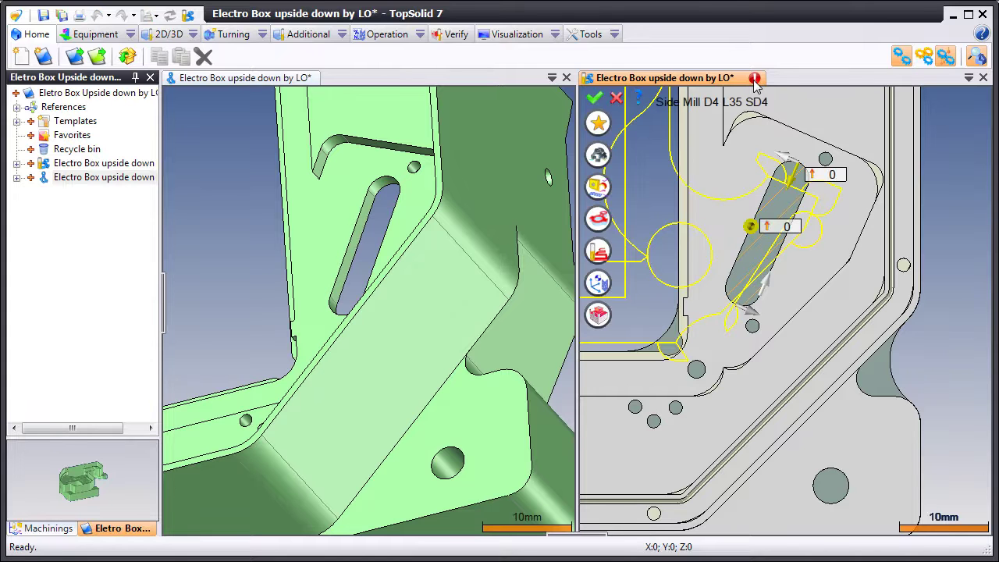
{"action": "left_click", "coordinate": [617, 99]}
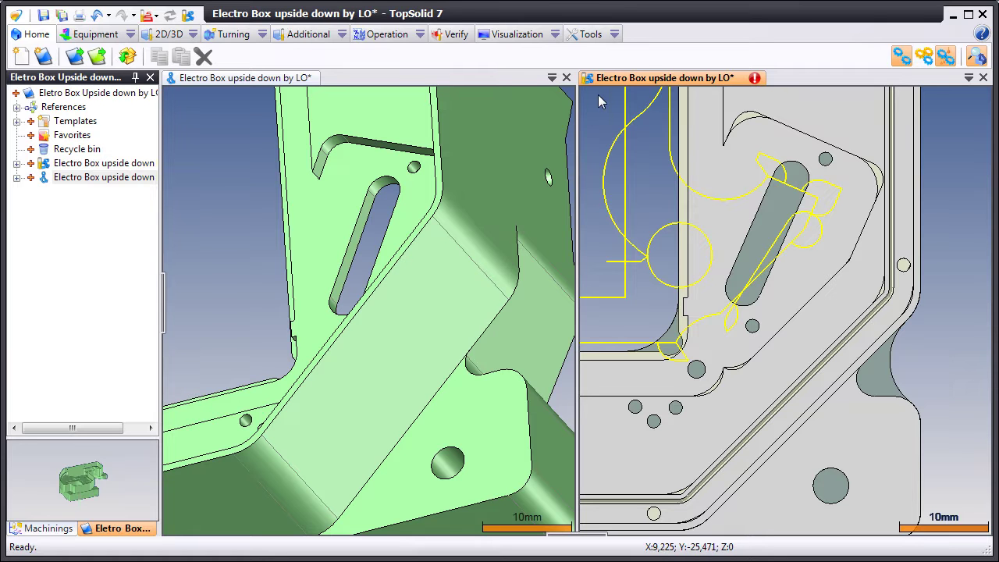
{"action": "left_click", "coordinate": [509, 135]}
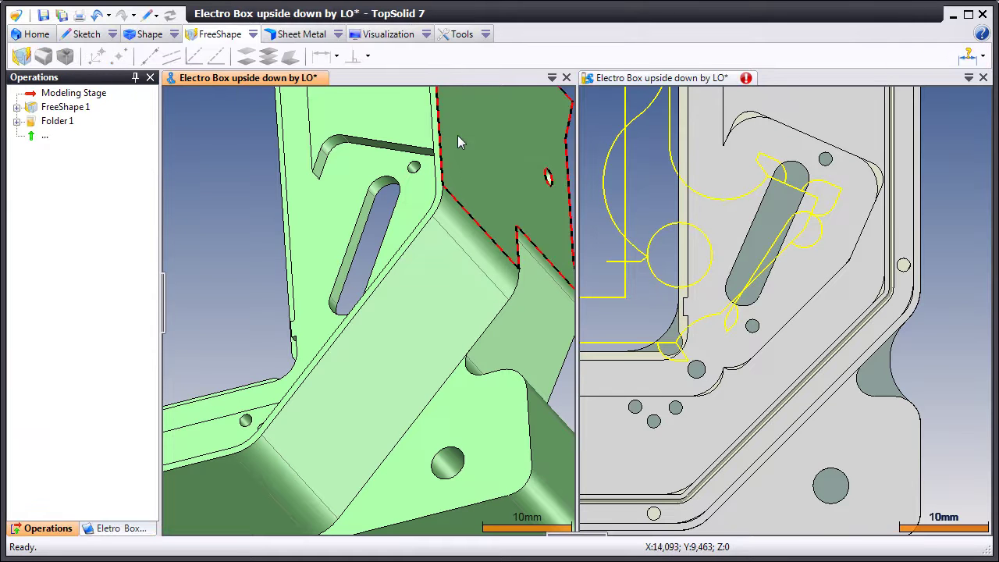
Step: Edit FreeShape 1 and give the slot's 4 width dimension an H7 hole tolerance
{"action": "right_click", "coordinate": [48, 108]}
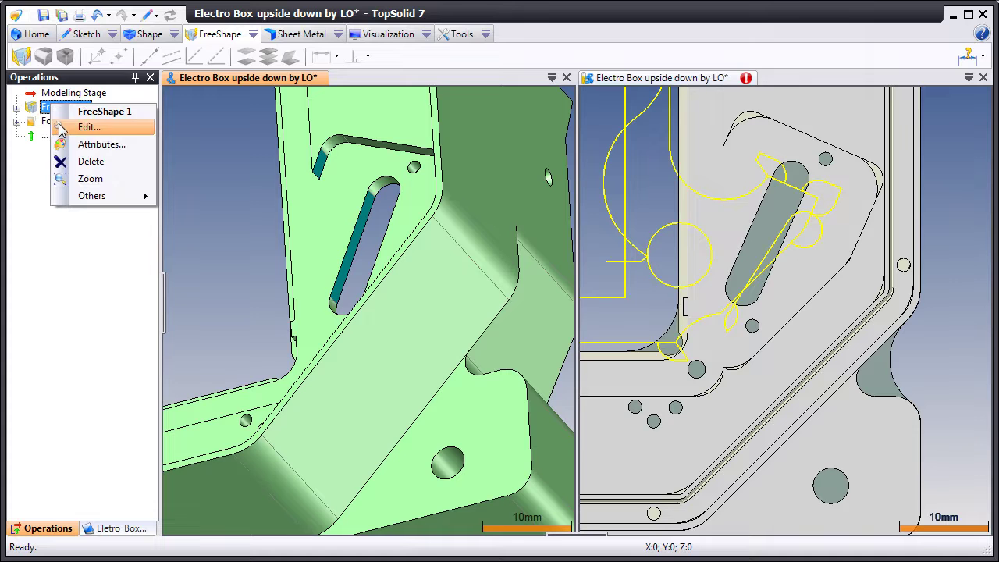
{"action": "left_click", "coordinate": [64, 129]}
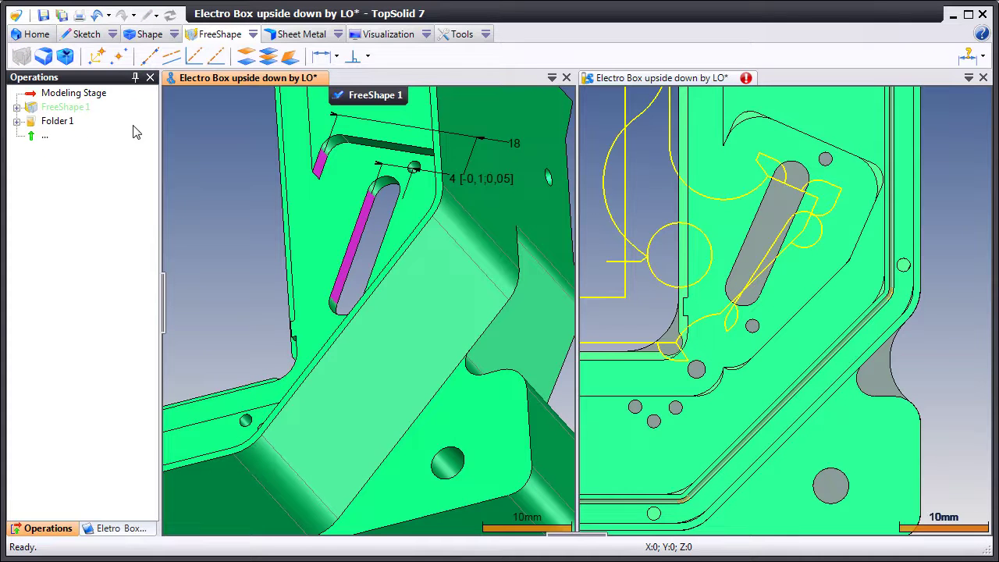
{"action": "left_click", "coordinate": [492, 180]}
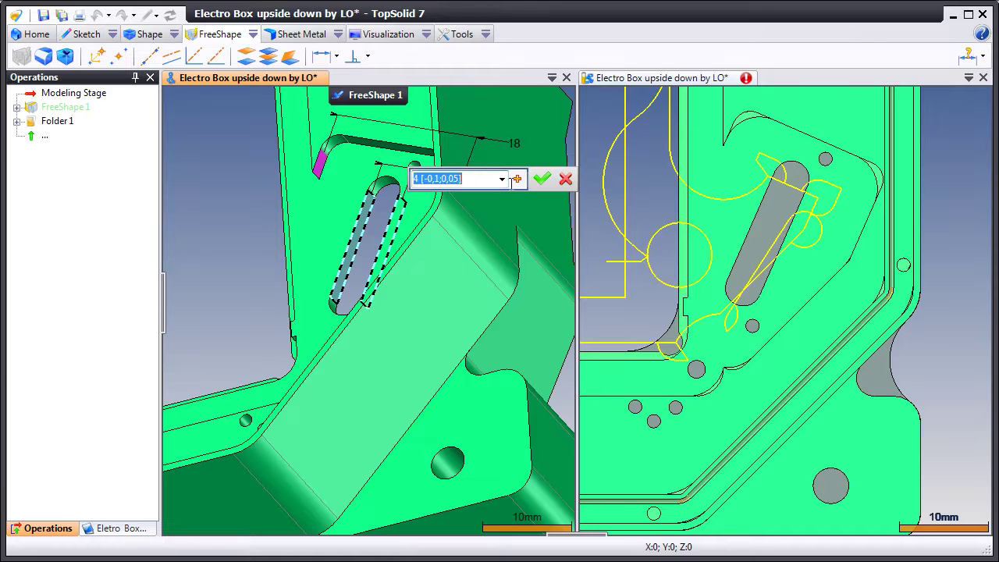
{"action": "left_click", "coordinate": [517, 179]}
{"action": "mouse_move", "coordinate": [552, 206]}
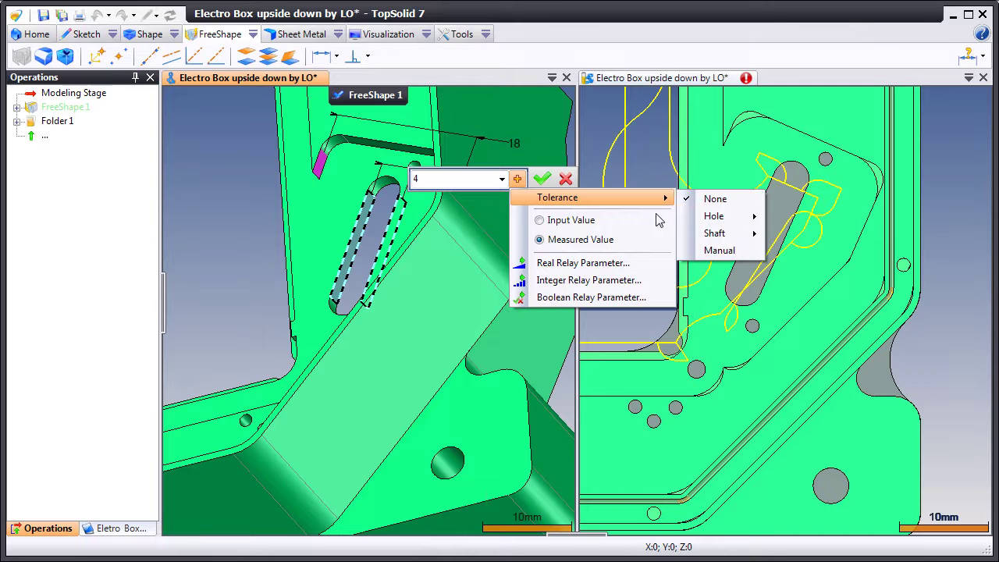
{"action": "mouse_move", "coordinate": [715, 223]}
{"action": "left_click", "coordinate": [799, 320]}
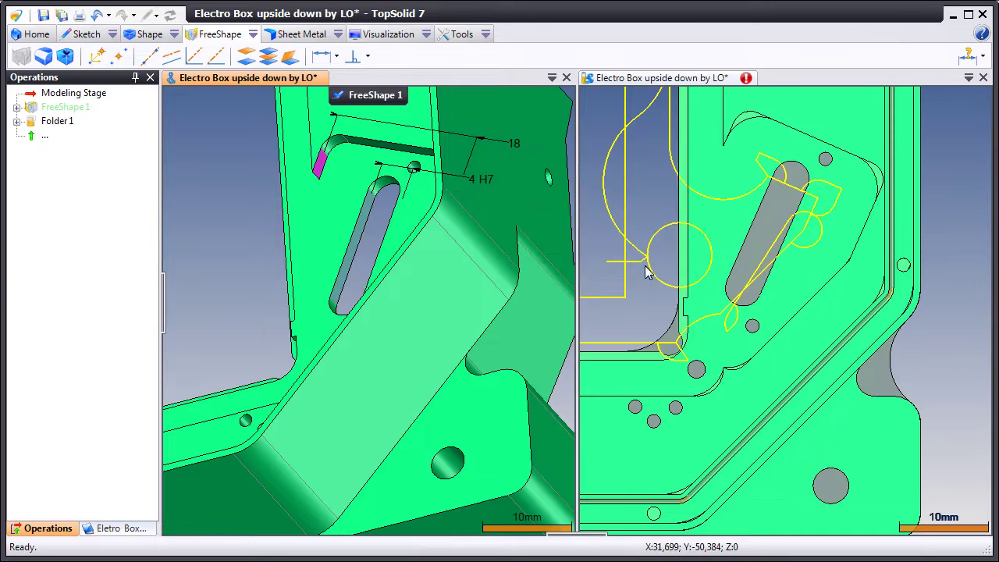
Step: Drive the 4 H7 dimension at its minimum tolerance value
{"action": "double_click", "coordinate": [484, 181]}
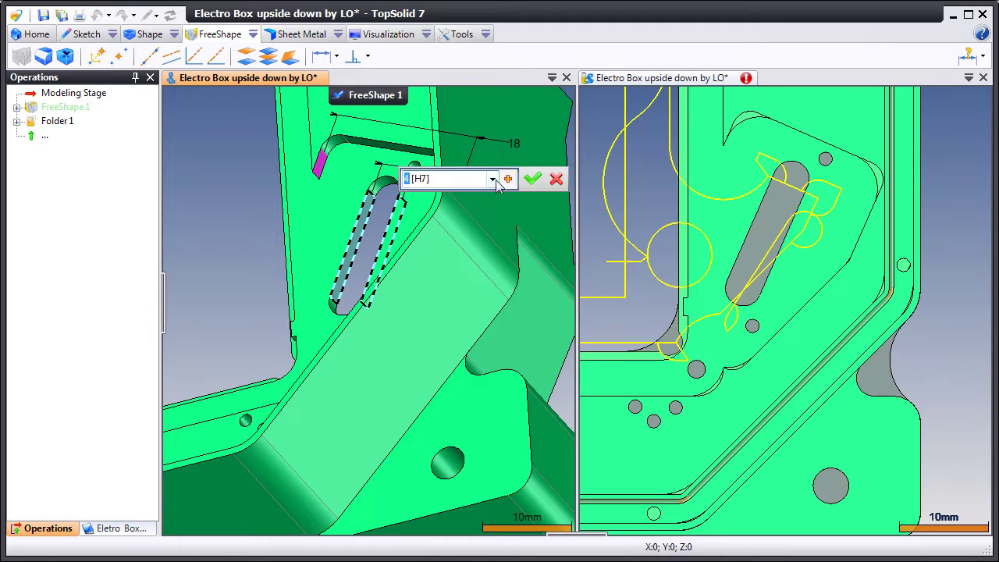
{"action": "left_click", "coordinate": [507, 178]}
{"action": "mouse_move", "coordinate": [542, 202]}
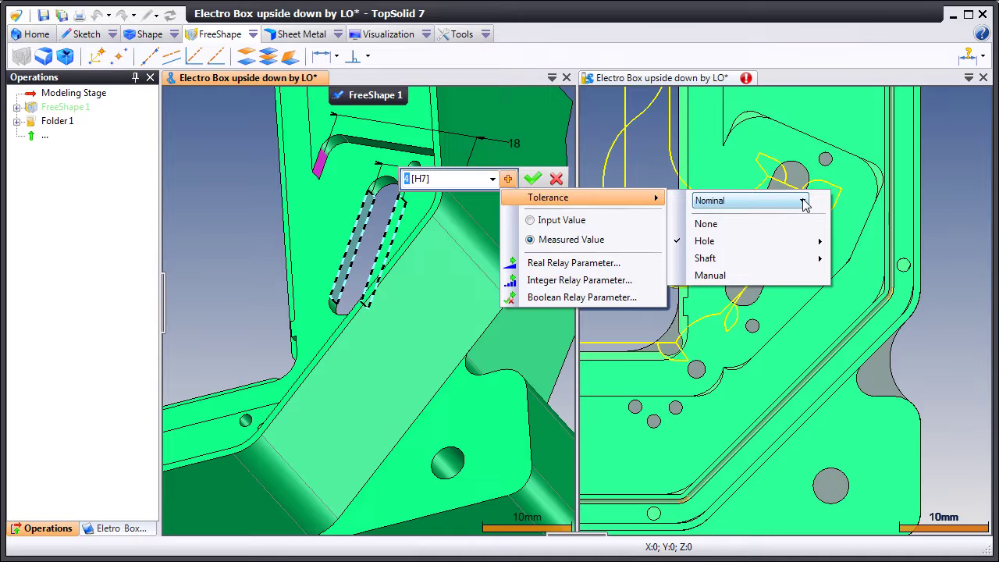
{"action": "left_click", "coordinate": [803, 201]}
{"action": "left_click", "coordinate": [753, 225]}
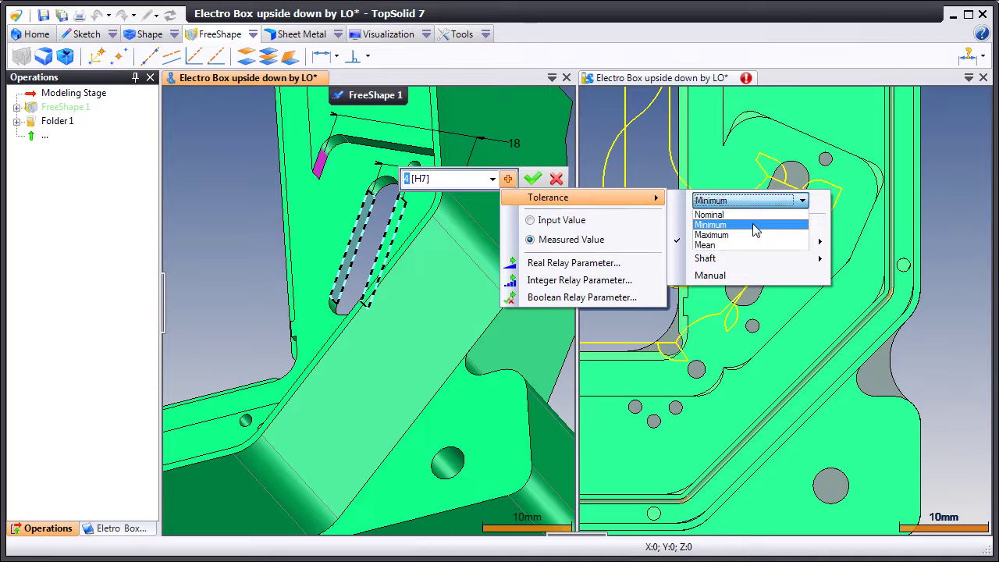
Step: Switch the 4 H7 dimension to its mean value so it reads 4.006
{"action": "double_click", "coordinate": [484, 180]}
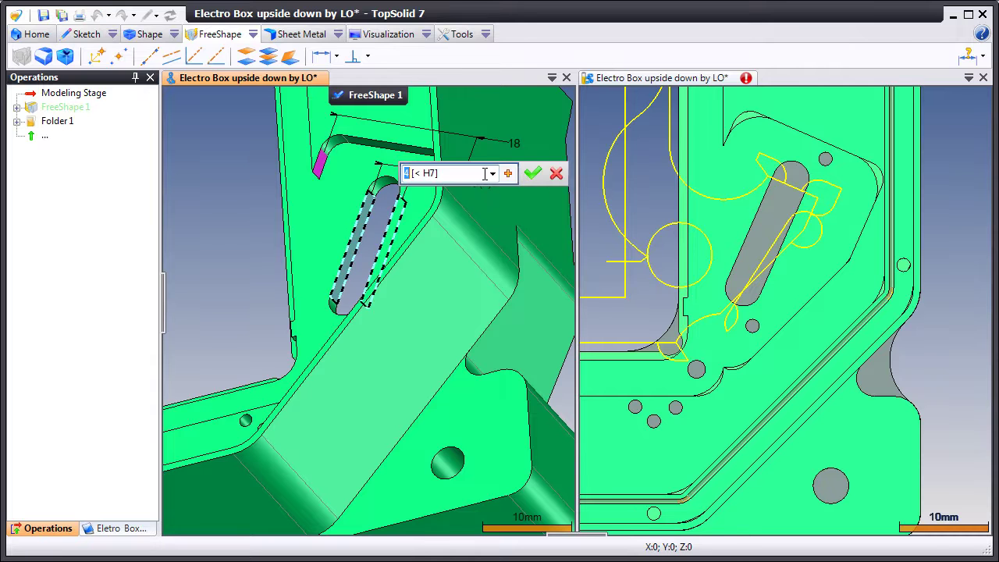
{"action": "left_click", "coordinate": [508, 174]}
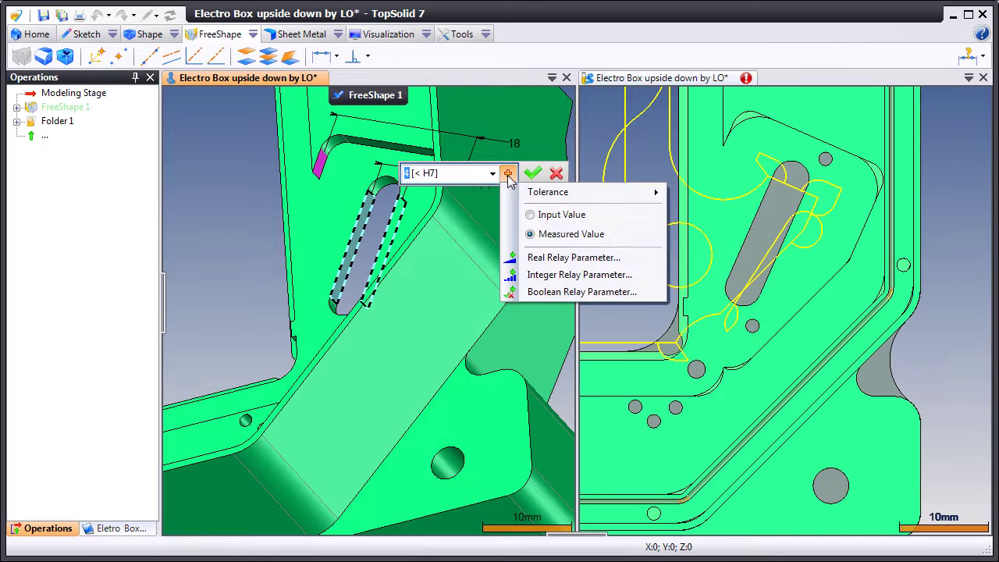
{"action": "mouse_move", "coordinate": [533, 193]}
{"action": "mouse_move", "coordinate": [704, 237]}
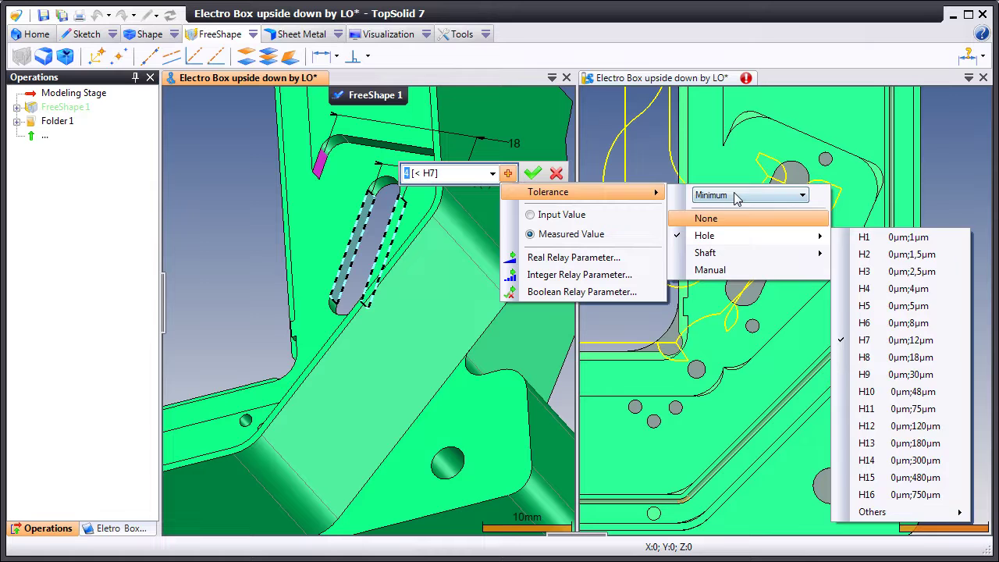
{"action": "left_click", "coordinate": [738, 196]}
{"action": "left_click", "coordinate": [717, 240]}
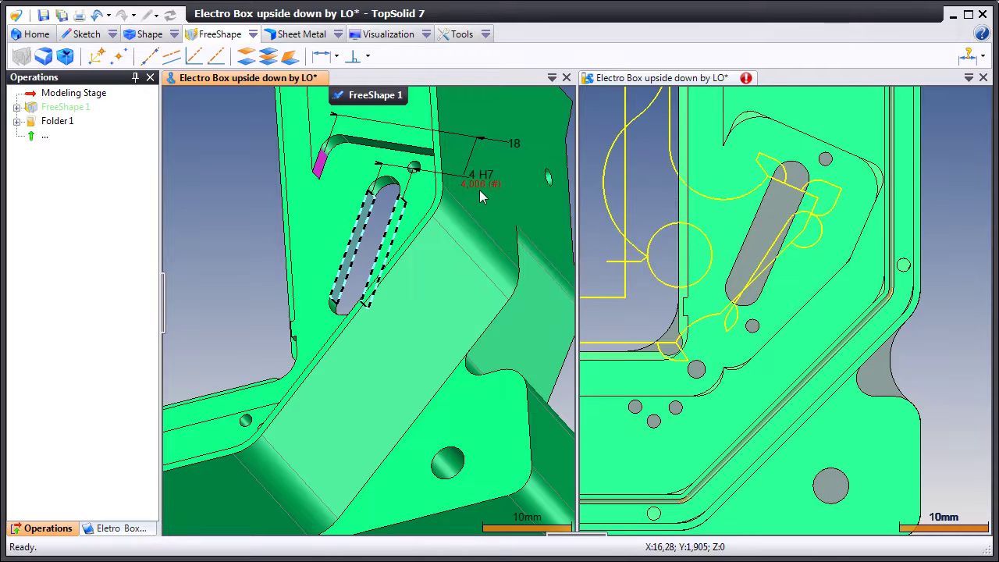
Step: Validate FreeShape 1 and refresh the CAM document so the toolpath follows the 4 H7 slot
{"action": "left_click", "coordinate": [361, 97]}
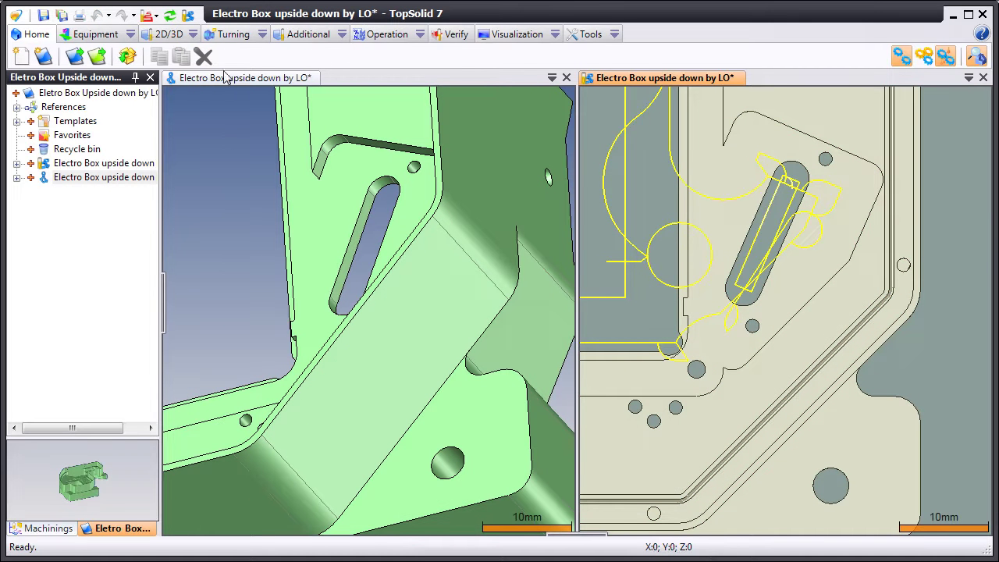
{"action": "left_click", "coordinate": [170, 16]}
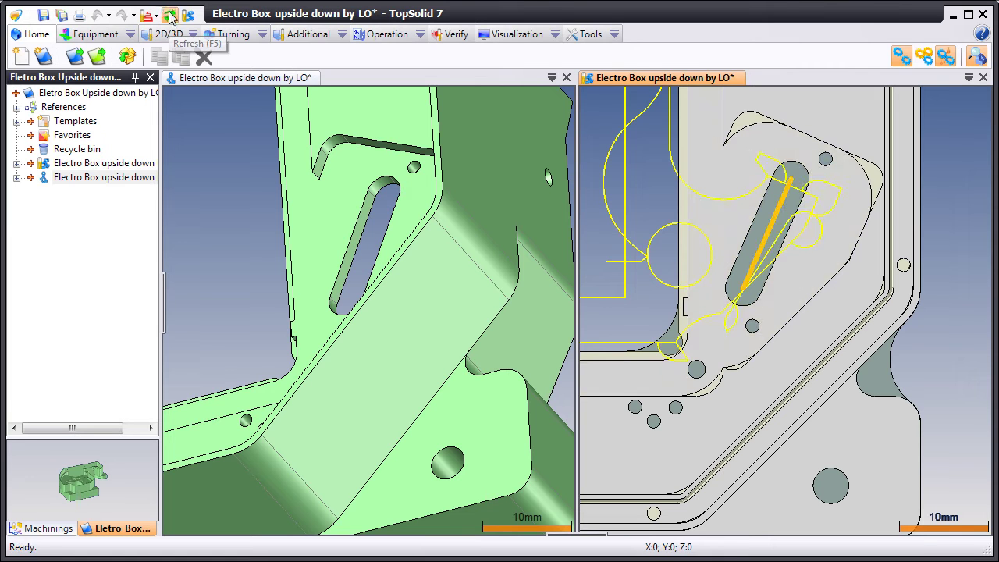
{"action": "left_click", "coordinate": [170, 15]}
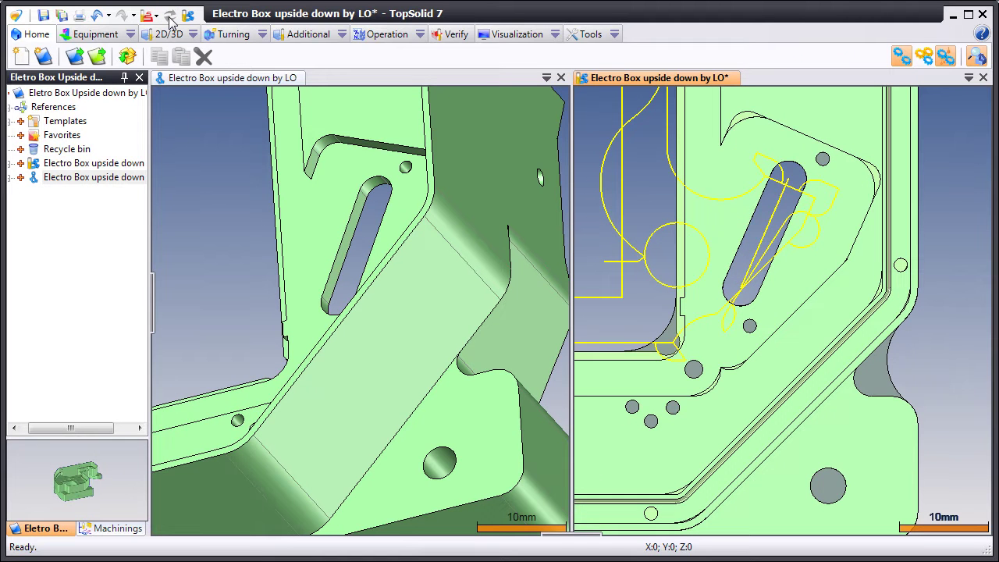
Step: Return to the part document and reopen FreeShape 1 for editing, facing the slot
{"action": "left_click", "coordinate": [210, 160]}
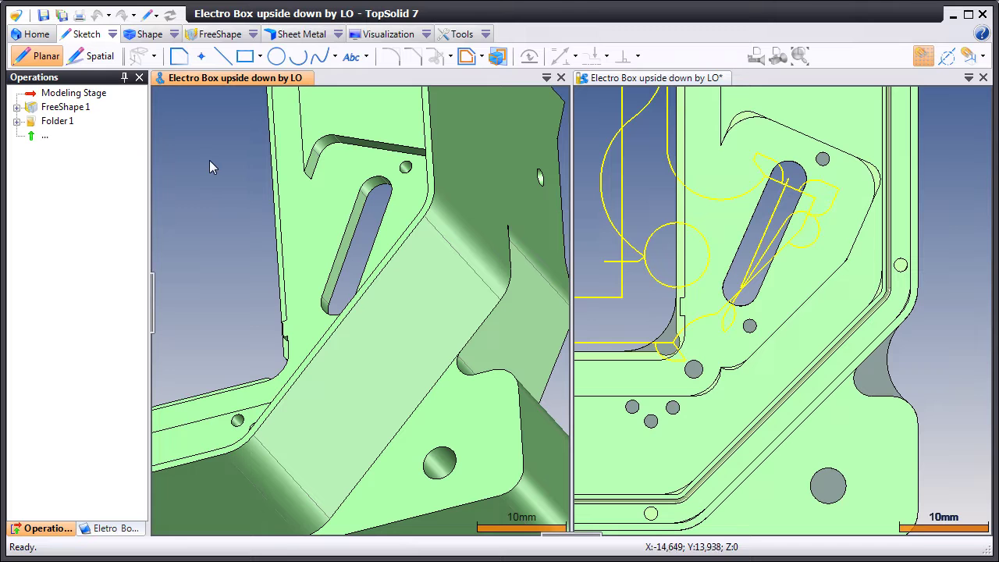
{"action": "left_click", "coordinate": [67, 107]}
{"action": "right_click", "coordinate": [72, 107]}
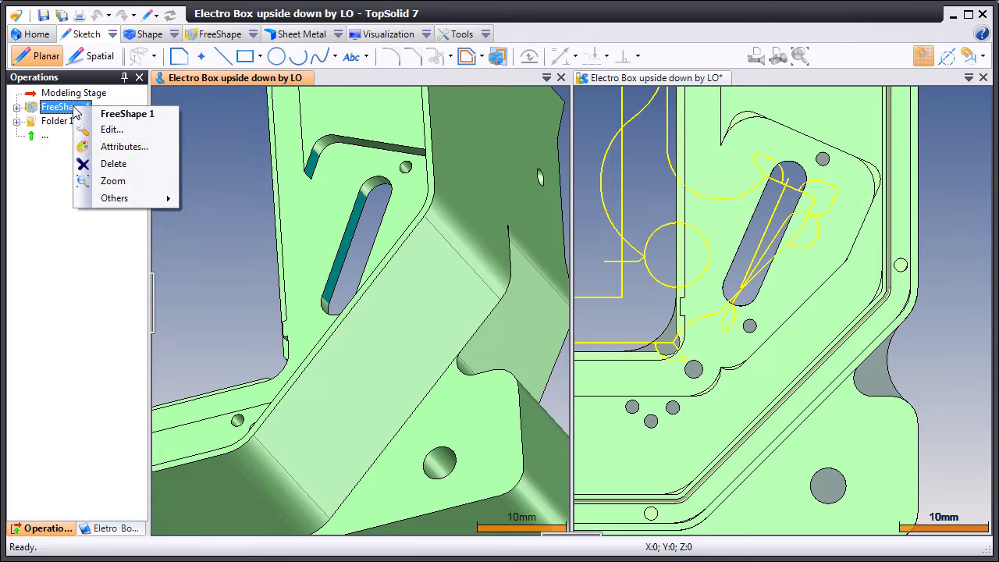
{"action": "left_click", "coordinate": [109, 131]}
{"action": "mouse_move", "coordinate": [268, 250]}
{"action": "middle_mouse_down"}
{"action": "mouse_move", "coordinate": [216, 231]}
{"action": "mouse_move", "coordinate": [270, 249]}
{"action": "middle_mouse_up"}
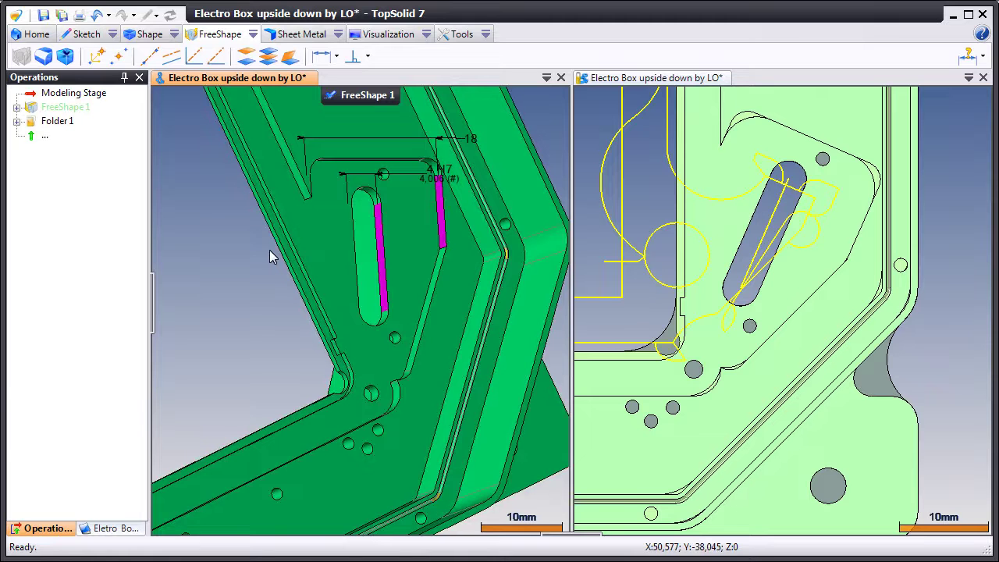
Step: Constrain the slot face parallel to the long outer face of the box
{"action": "left_click", "coordinate": [368, 58]}
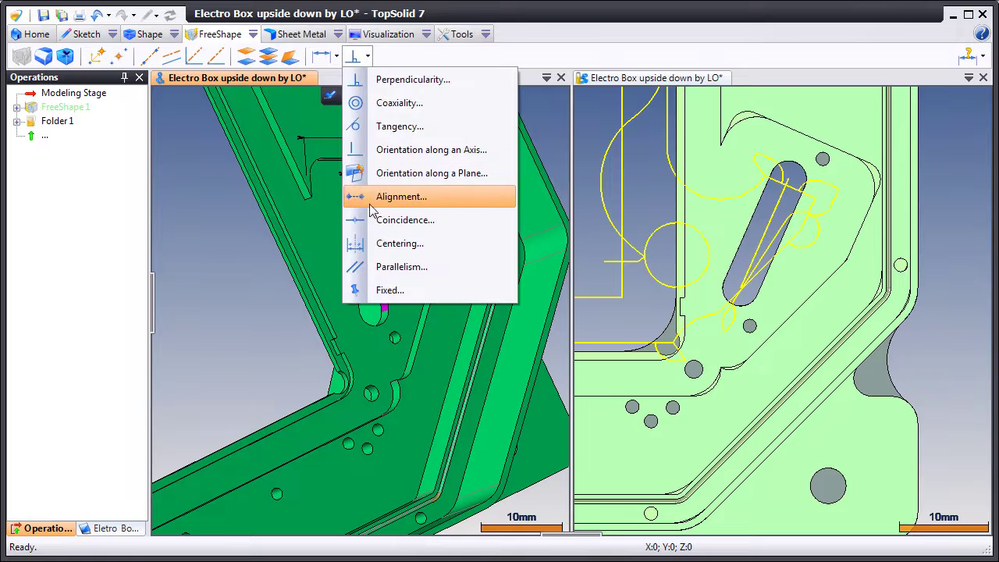
{"action": "left_click", "coordinate": [358, 267]}
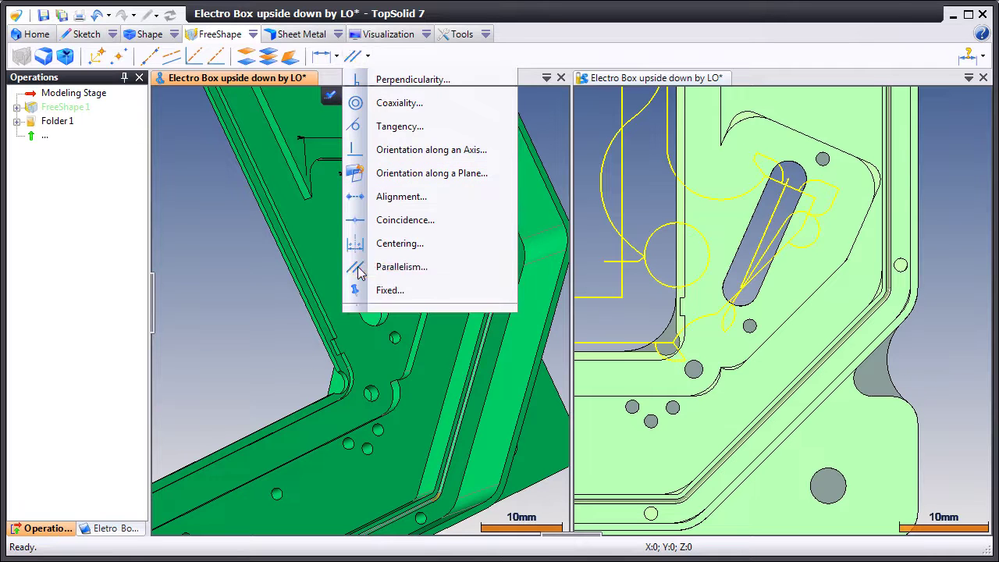
{"action": "left_click", "coordinate": [474, 343]}
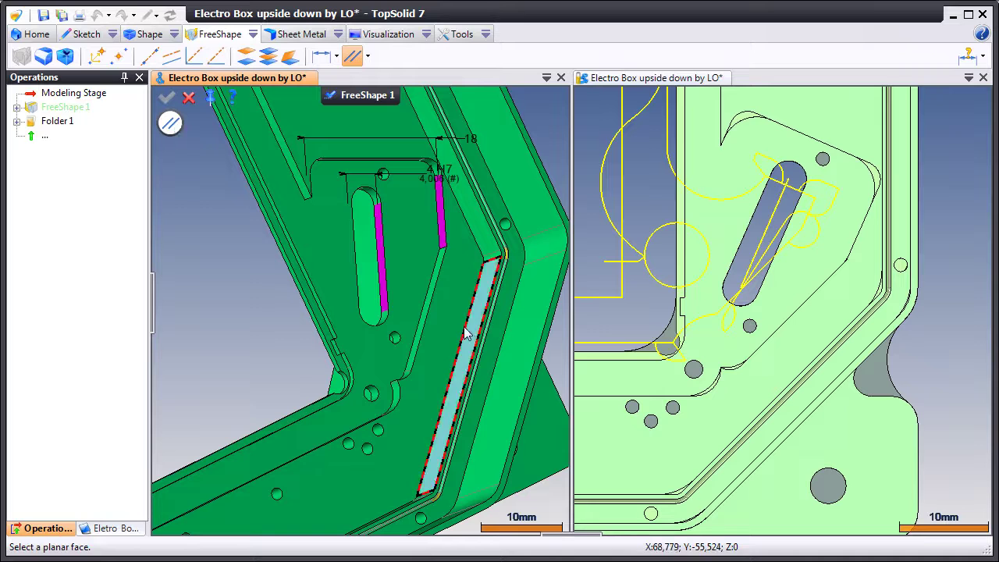
{"action": "left_click", "coordinate": [381, 267]}
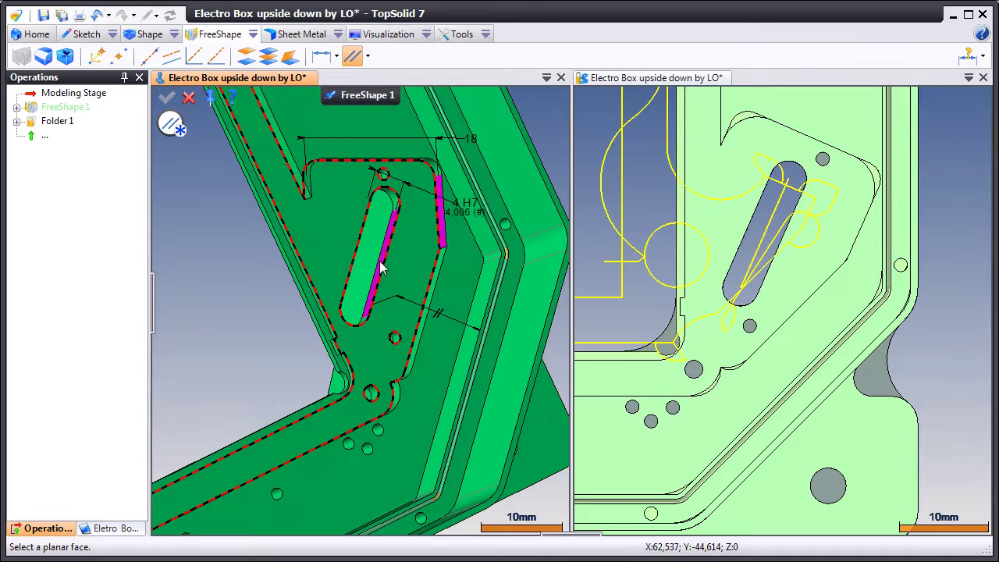
{"action": "left_click", "coordinate": [321, 55]}
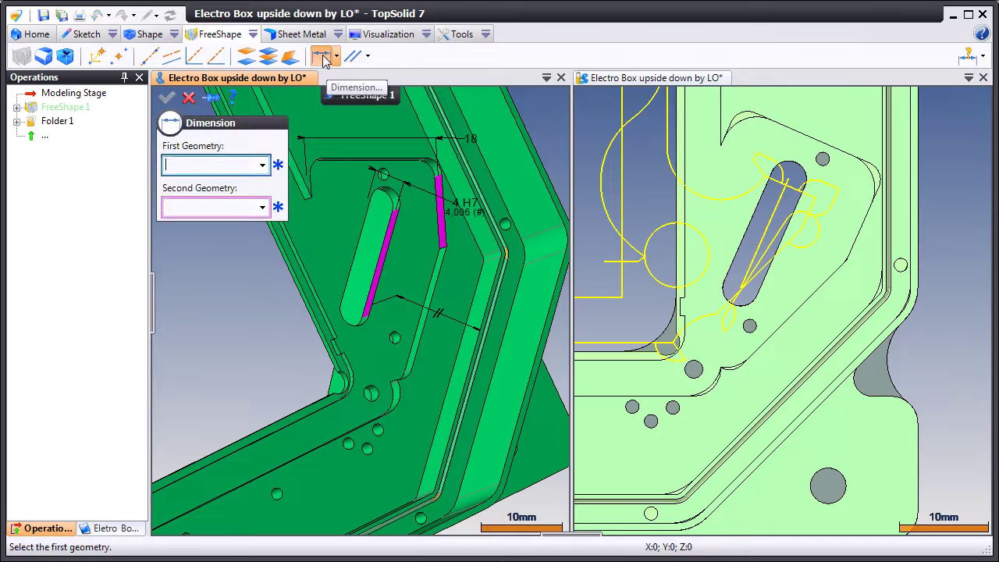
Step: Dimension the slot 12 from the long outer face and validate FreeShape 1
{"action": "left_click", "coordinate": [477, 319]}
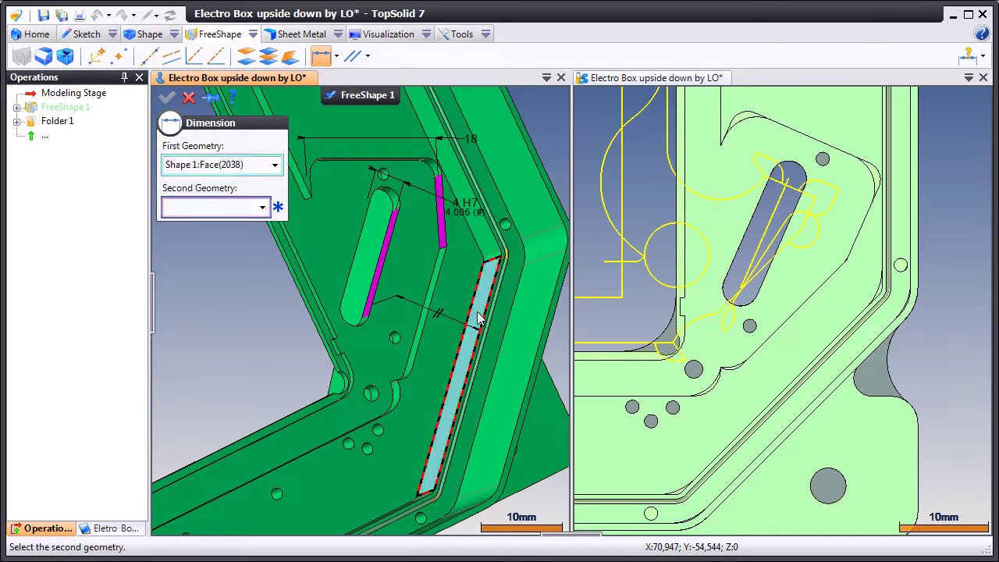
{"action": "left_click", "coordinate": [379, 273]}
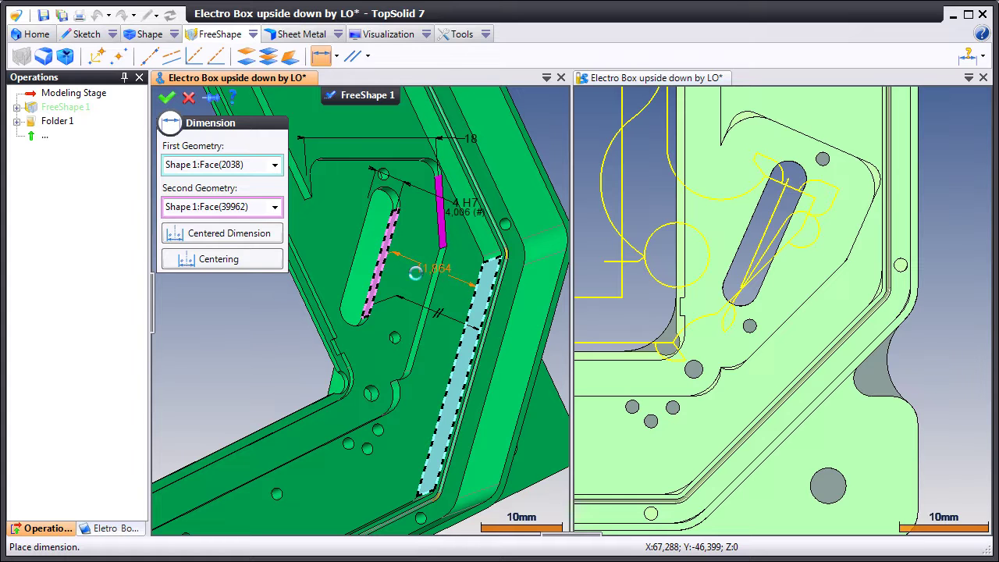
{"action": "left_click", "coordinate": [417, 273]}
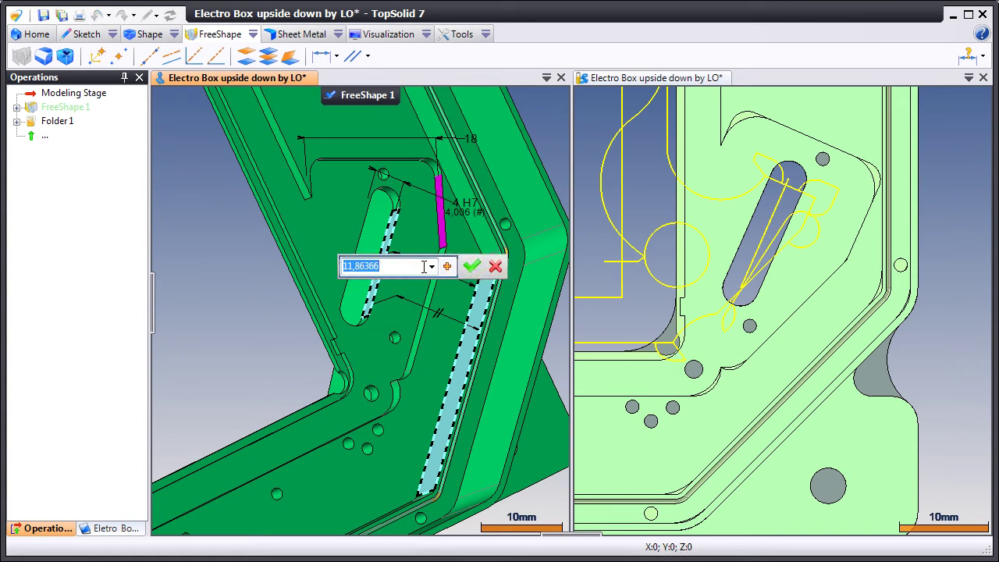
{"action": "type", "text": "12"}
{"action": "left_click", "coordinate": [471, 266]}
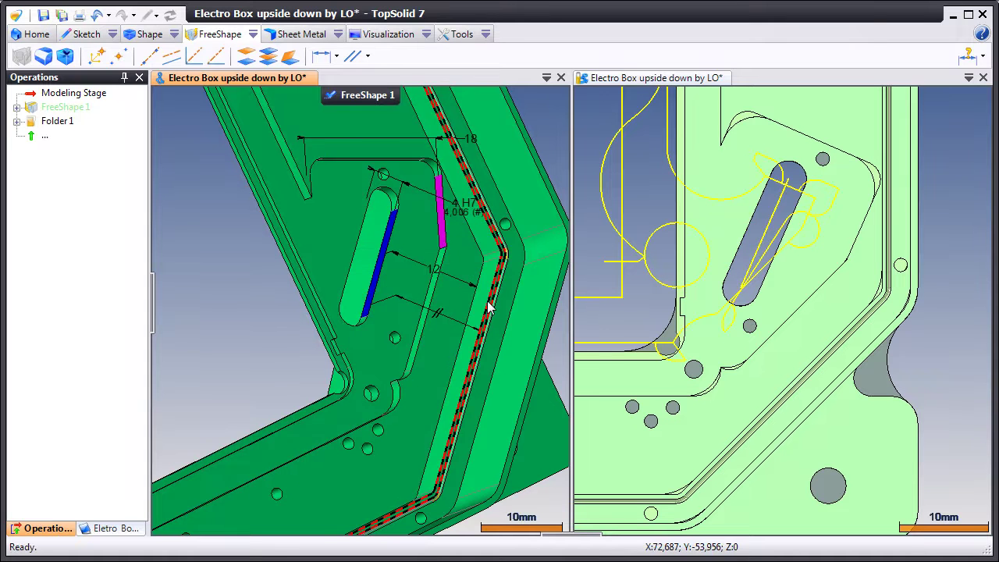
{"action": "left_click", "coordinate": [381, 96]}
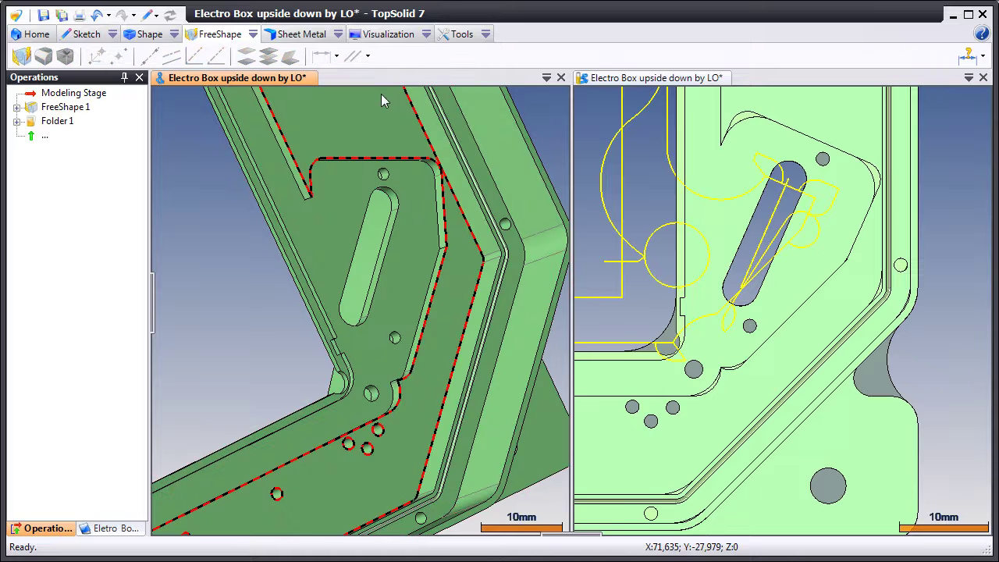